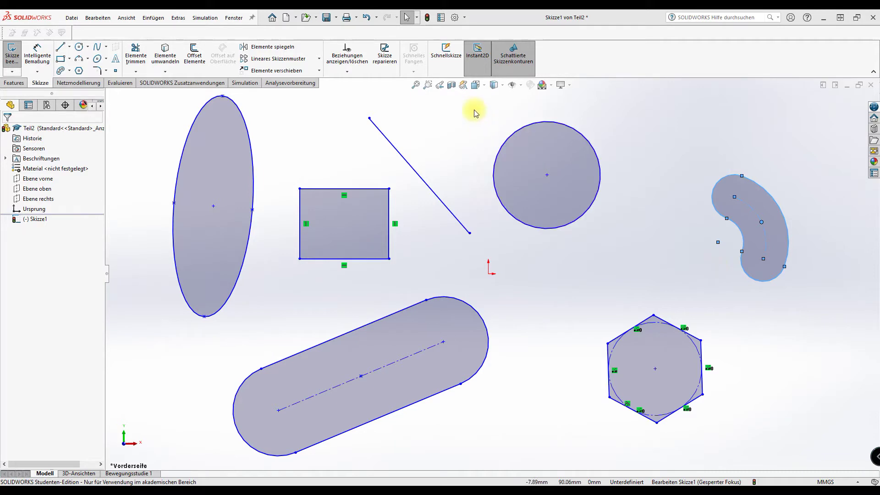
# Dimension the diagonal line's length to 100 mm.
pyautogui.click(35, 48)
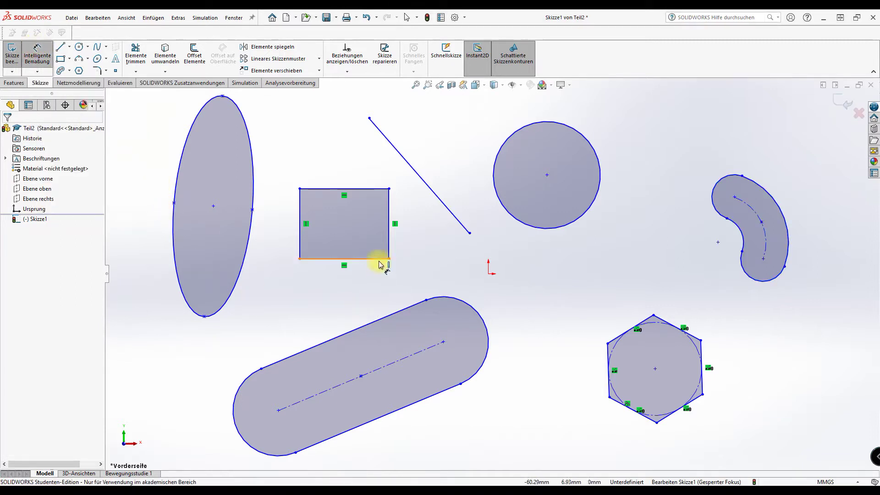
pyautogui.click(443, 206)
pyautogui.click(448, 194)
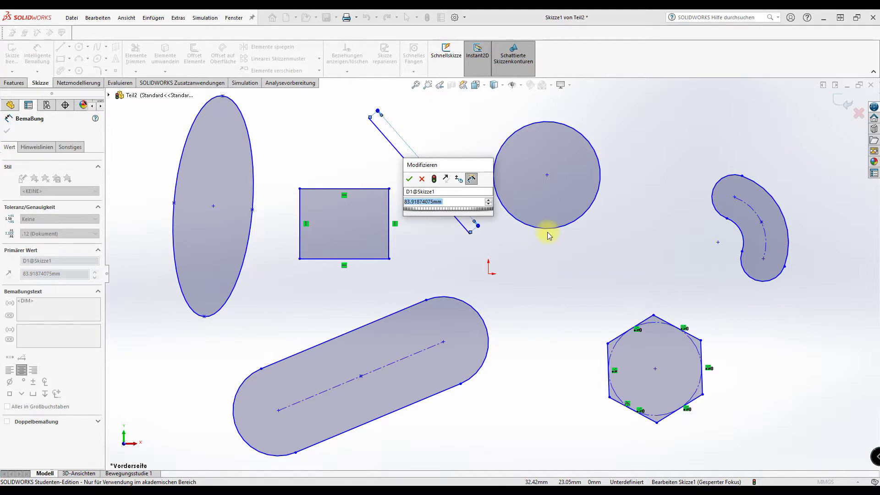
pyautogui.write('100')
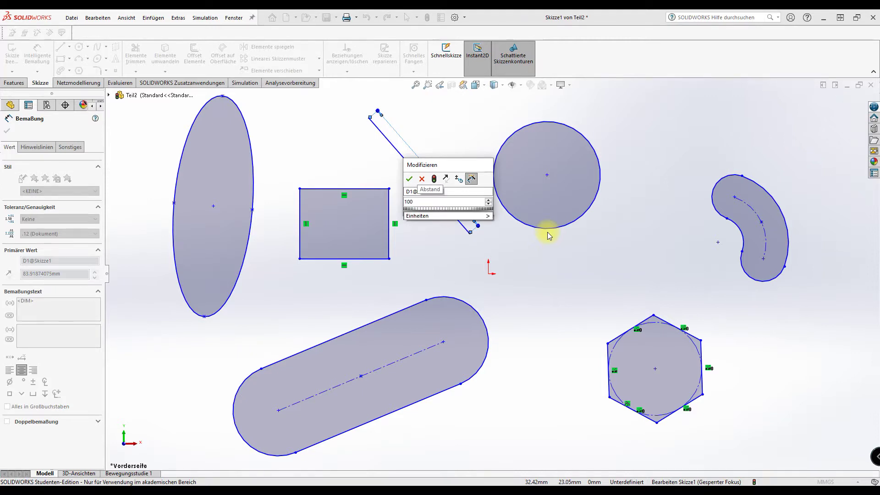
pyautogui.press('Return')
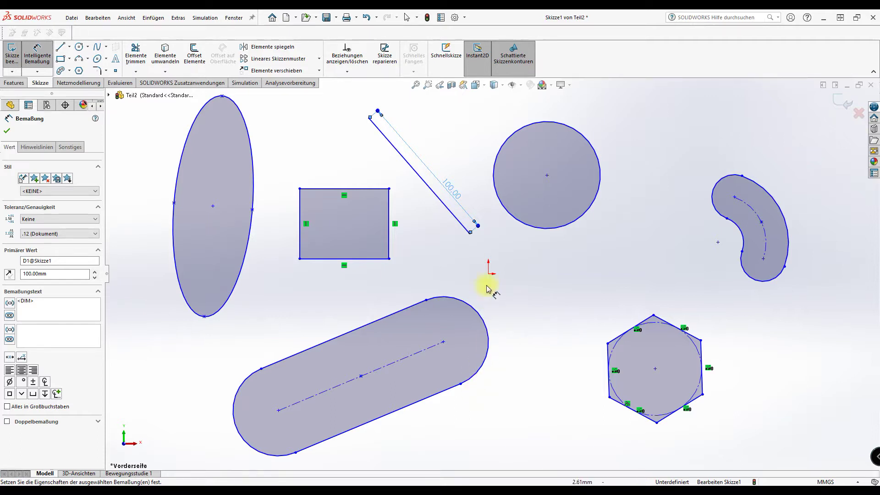
pyautogui.click(470, 233)
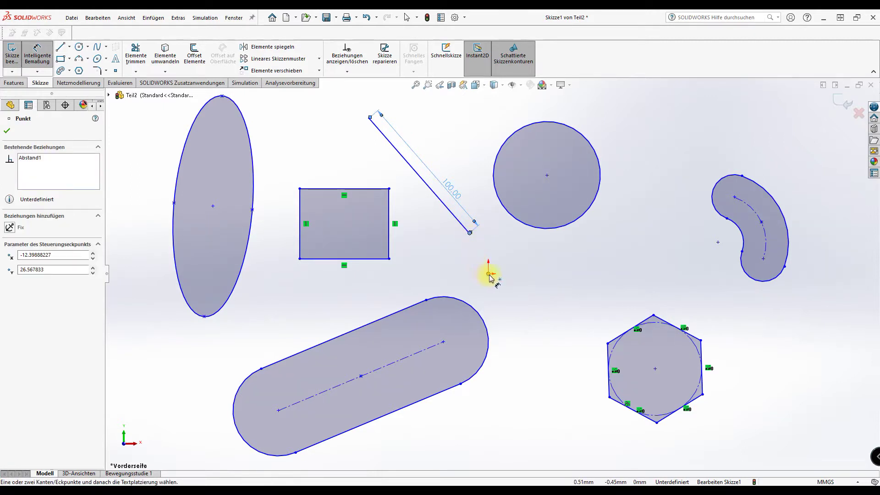
# Remove the stray 29.32 aligned dimension between the lower endpoint and the origin.
pyautogui.click(489, 274)
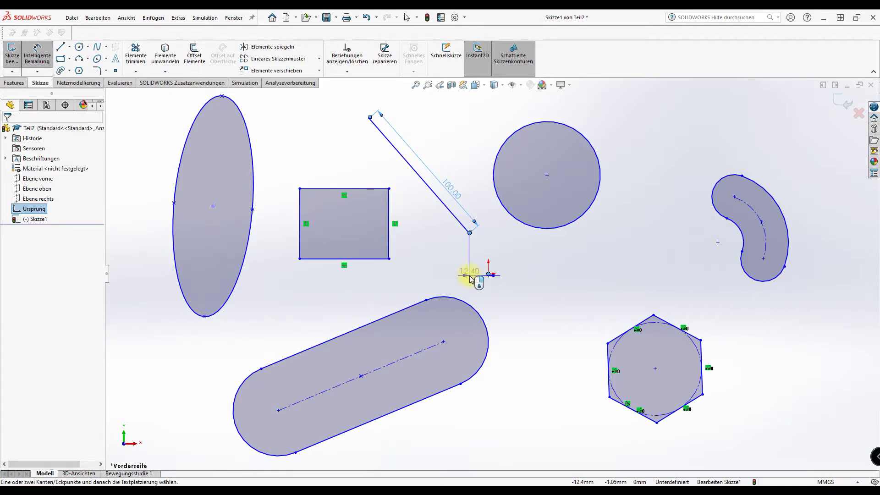
pyautogui.click(471, 276)
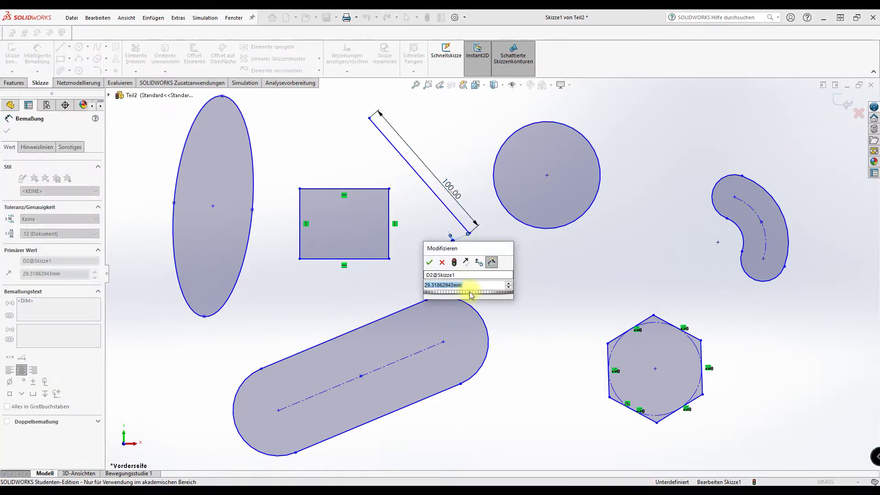
pyautogui.click(442, 262)
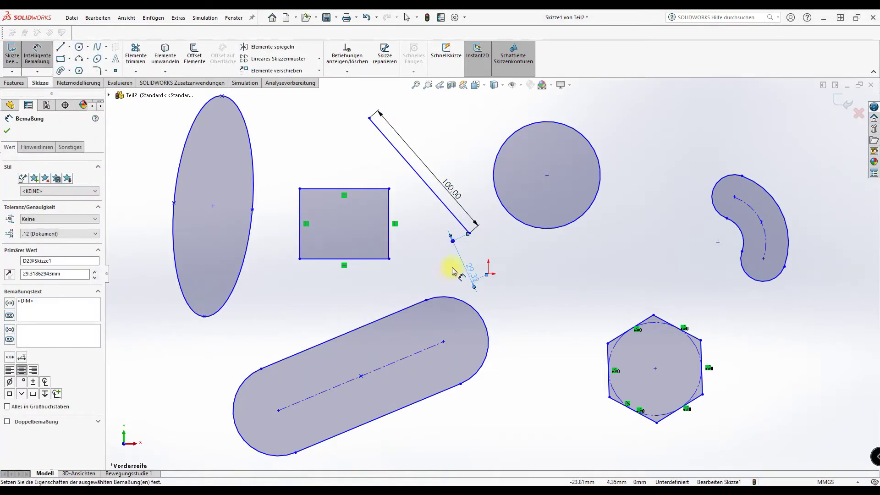
pyautogui.press('Delete')
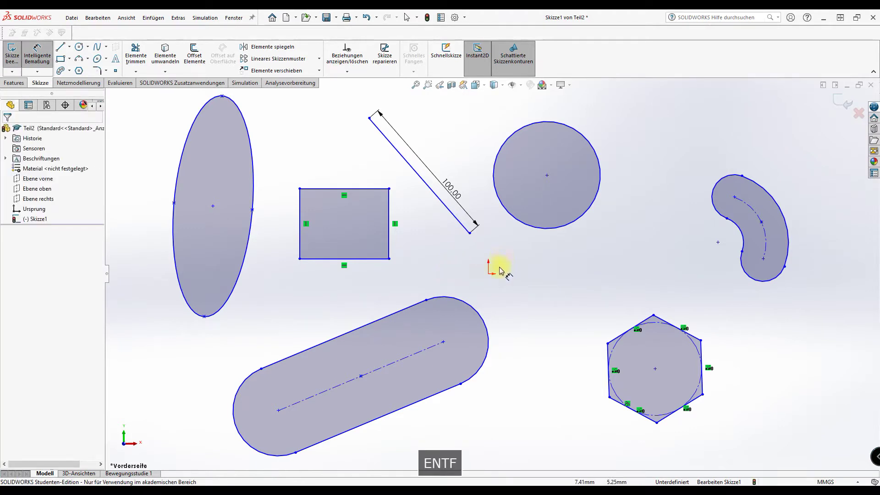
# Dimension the line's lower endpoint 12 mm horizontally from the origin.
pyautogui.click(469, 232)
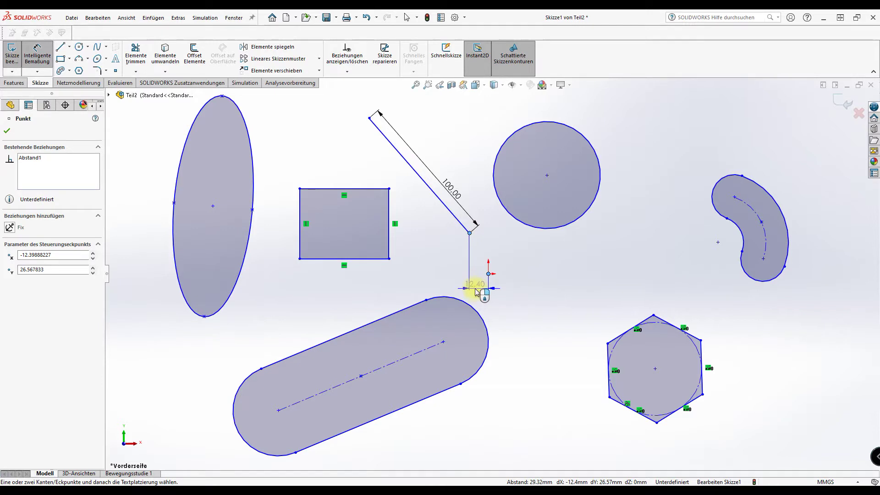
pyautogui.click(479, 291)
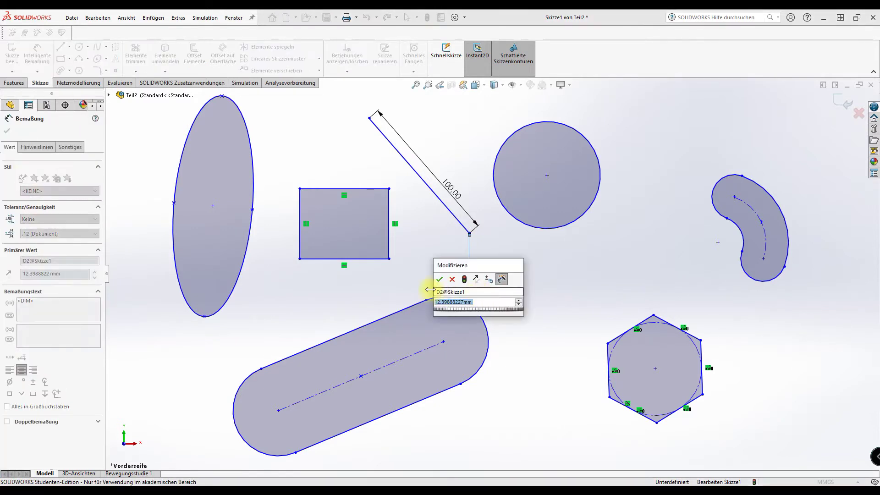
pyautogui.write('12')
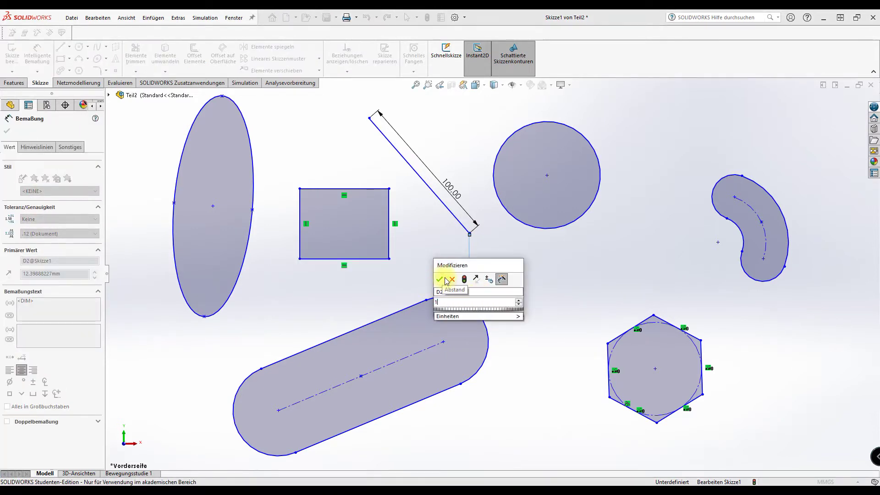
pyautogui.click(444, 279)
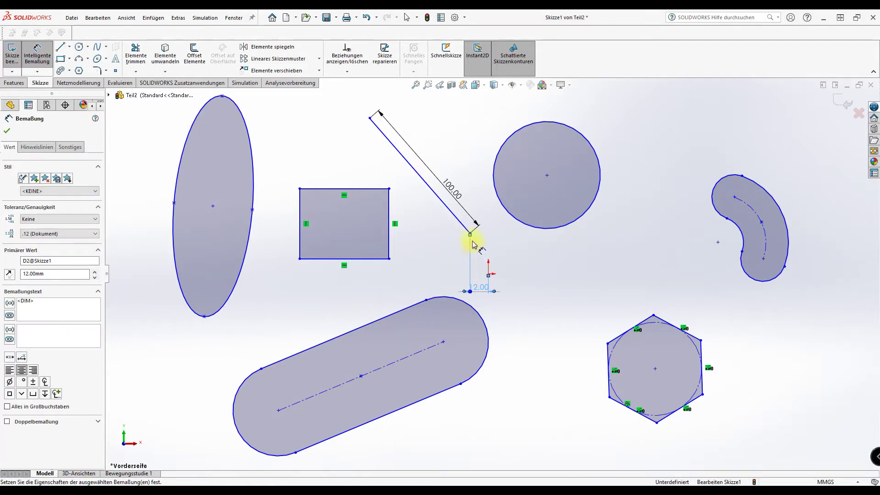
# Dimension the line's lower endpoint 25 mm vertically from the origin.
pyautogui.click(469, 234)
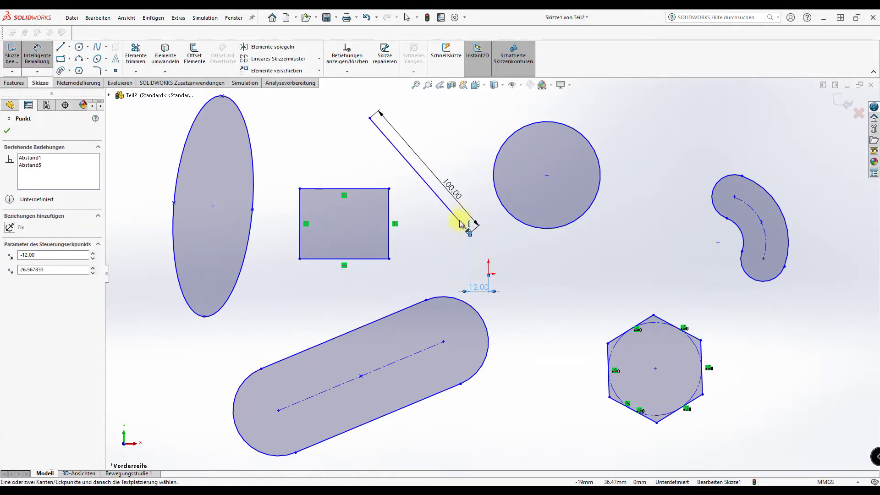
pyautogui.press('Escape')
pyautogui.click(470, 234)
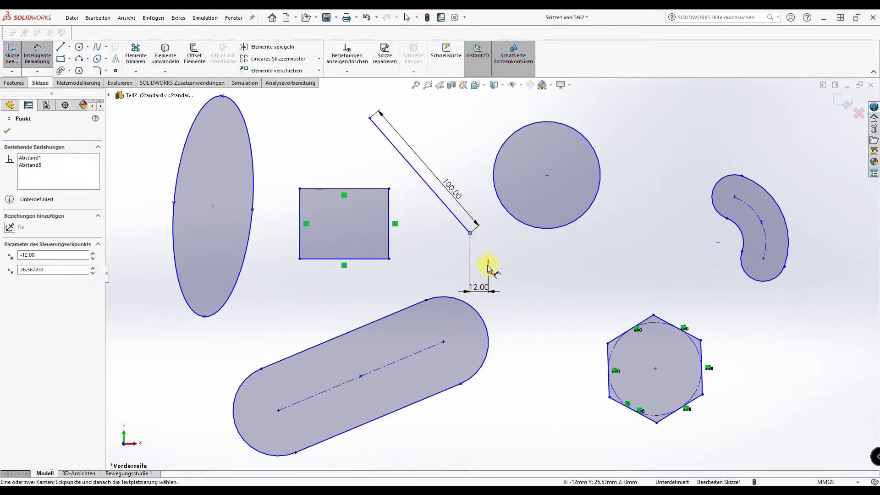
pyautogui.click(488, 273)
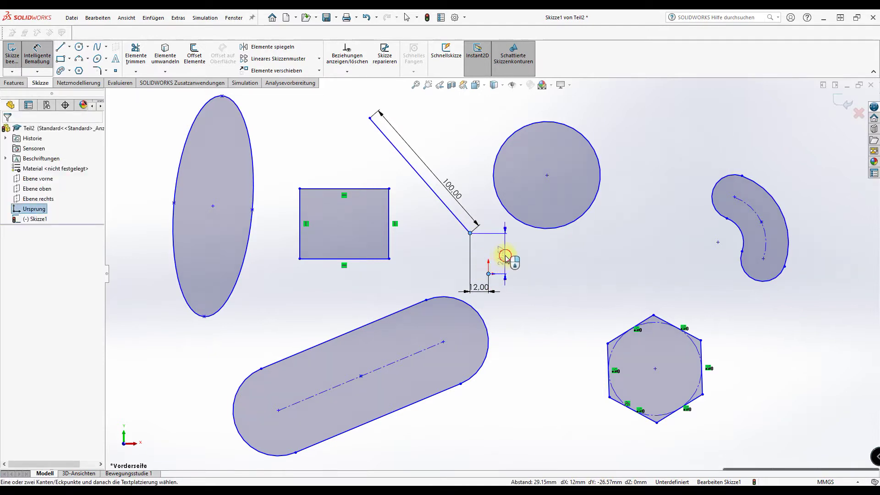
pyautogui.click(505, 259)
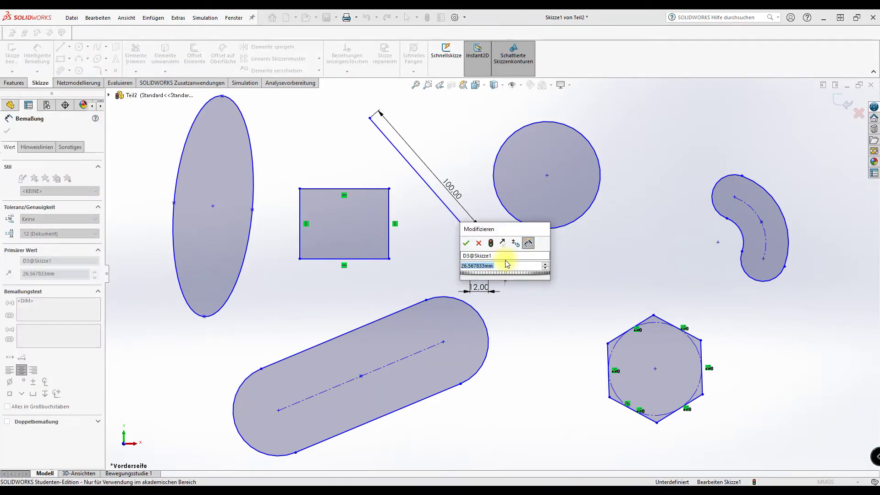
pyautogui.write('25')
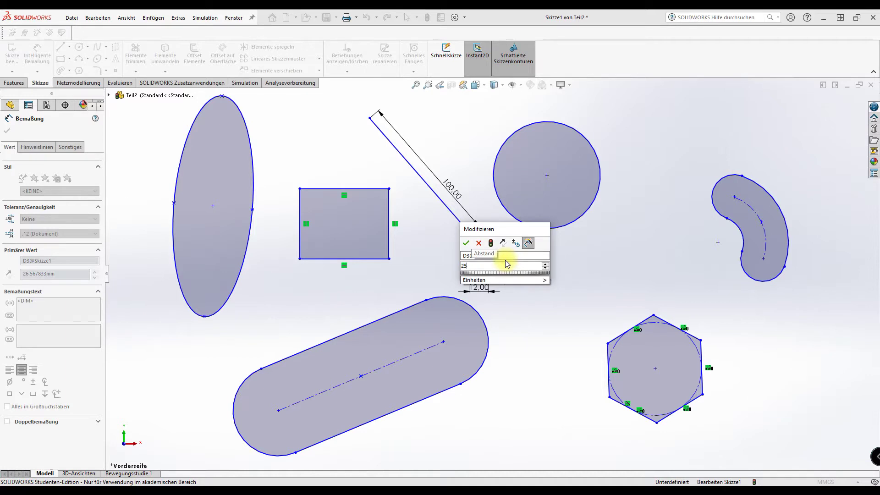
pyautogui.press('Return')
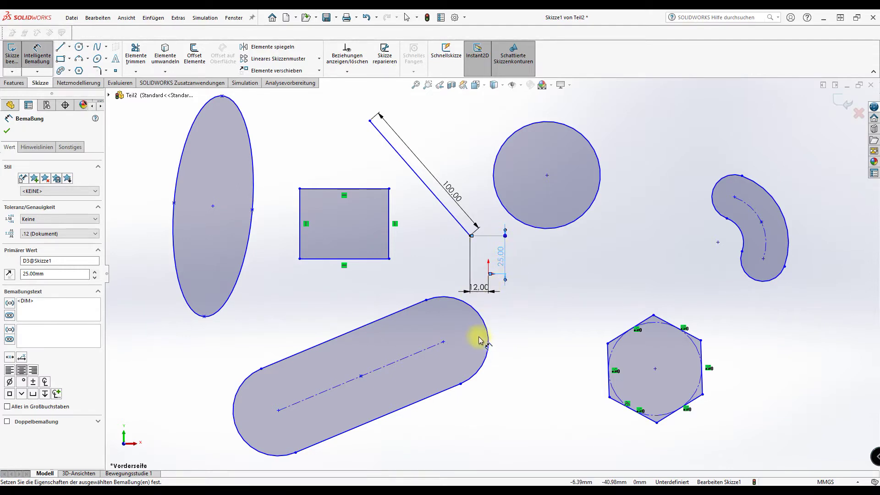
pyautogui.click(370, 121)
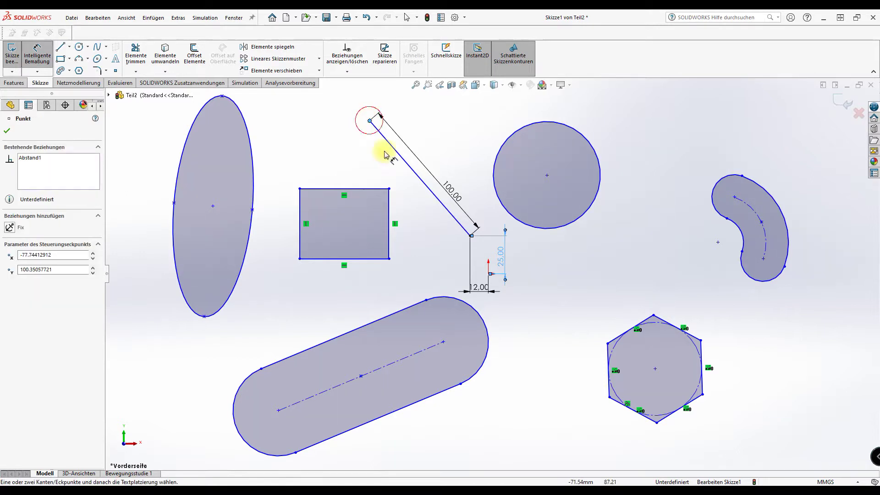
# Dimension the line's upper endpoint 80 mm horizontally from the origin.
pyautogui.click(489, 274)
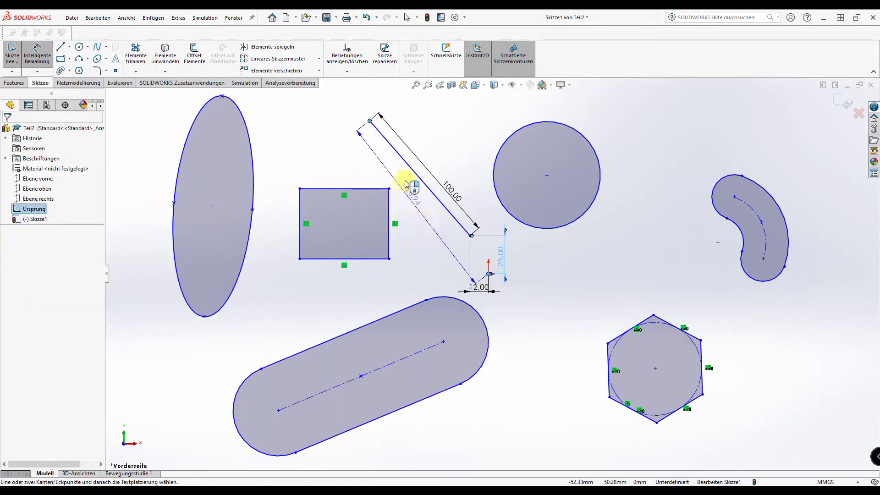
pyautogui.click(419, 108)
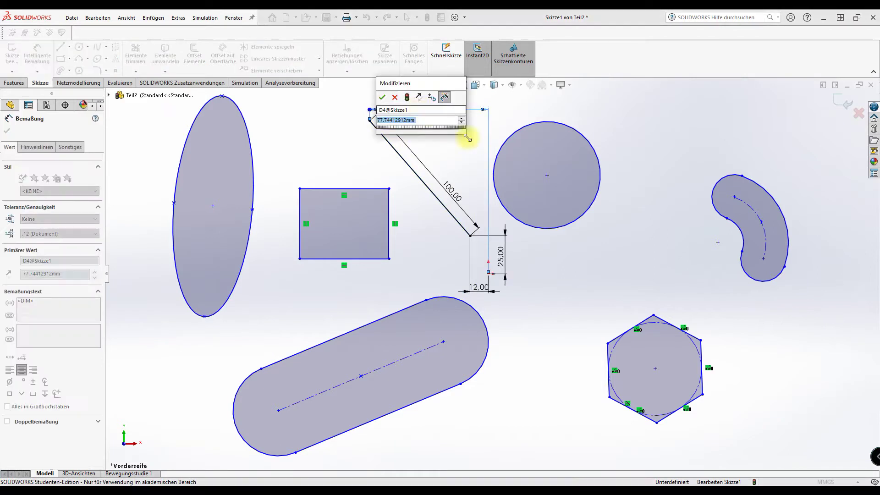
pyautogui.write('80')
pyautogui.press('Return')
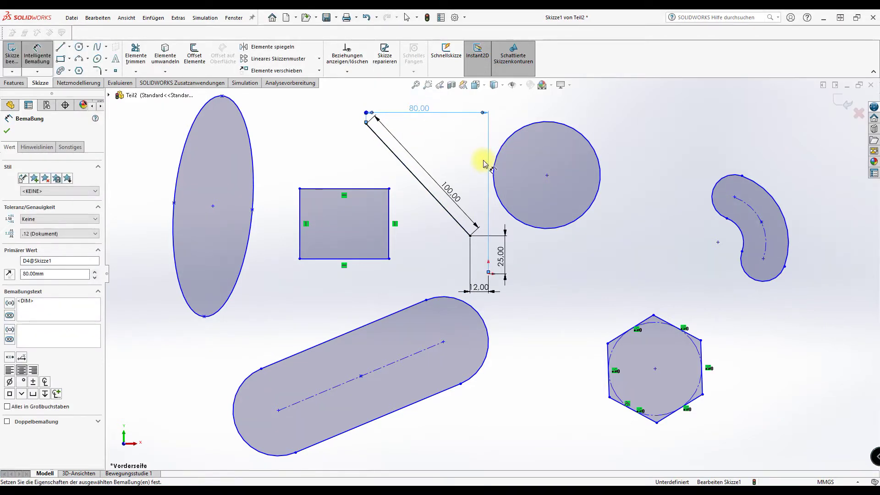
# Discard an overdefining 98.32 vertical dimension on the upper endpoint.
pyautogui.click(366, 124)
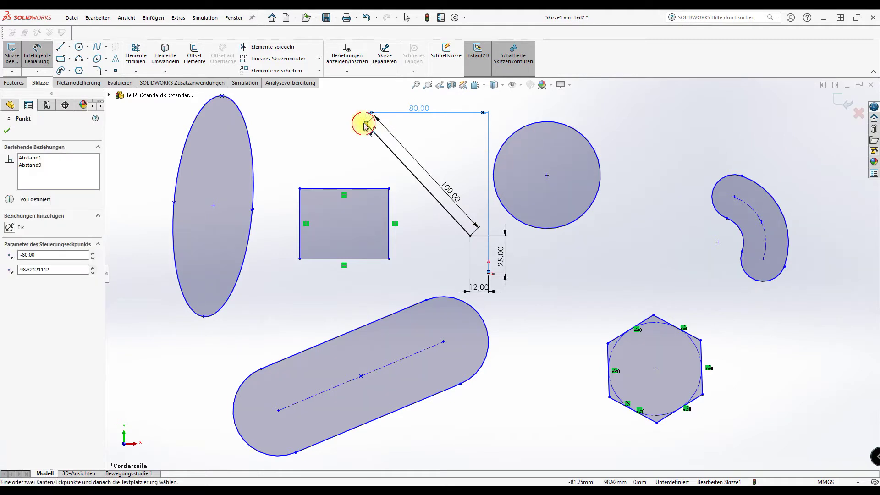
pyautogui.click(488, 273)
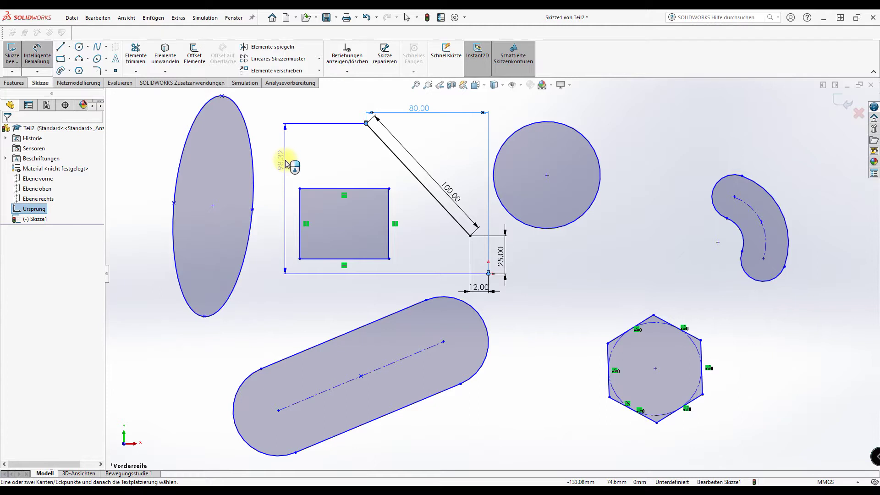
pyautogui.click(285, 162)
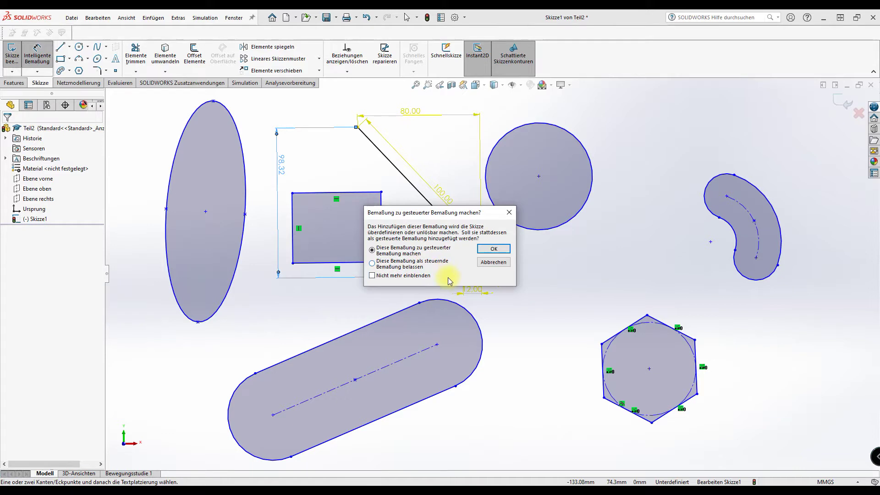
pyautogui.click(494, 262)
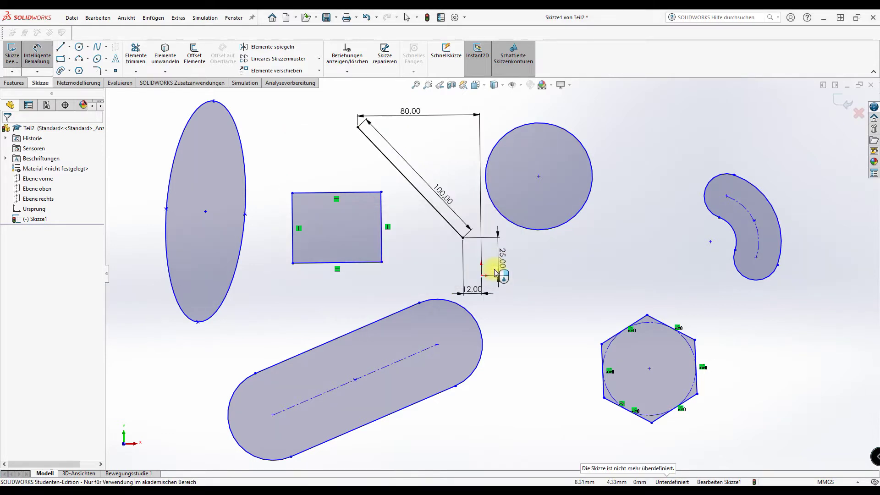
# Dimension the rectangle's left edge to 50 mm and its bottom edge to 60 mm.
pyautogui.click(497, 274)
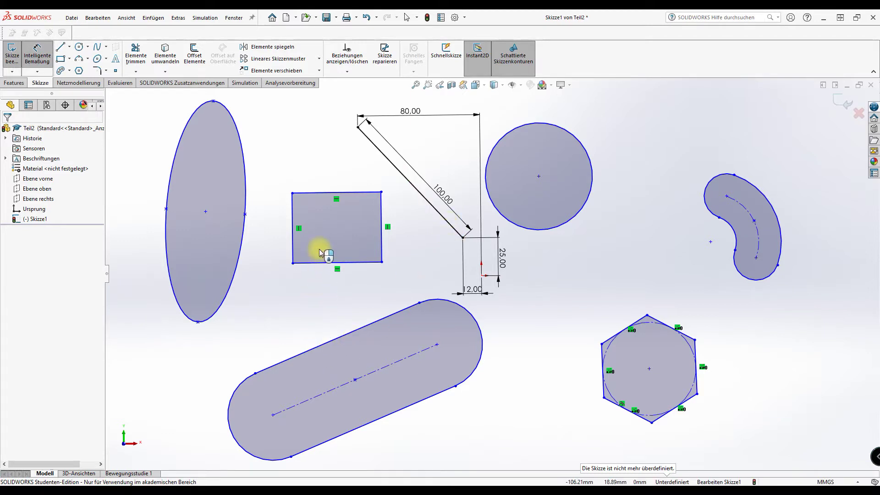
pyautogui.click(294, 243)
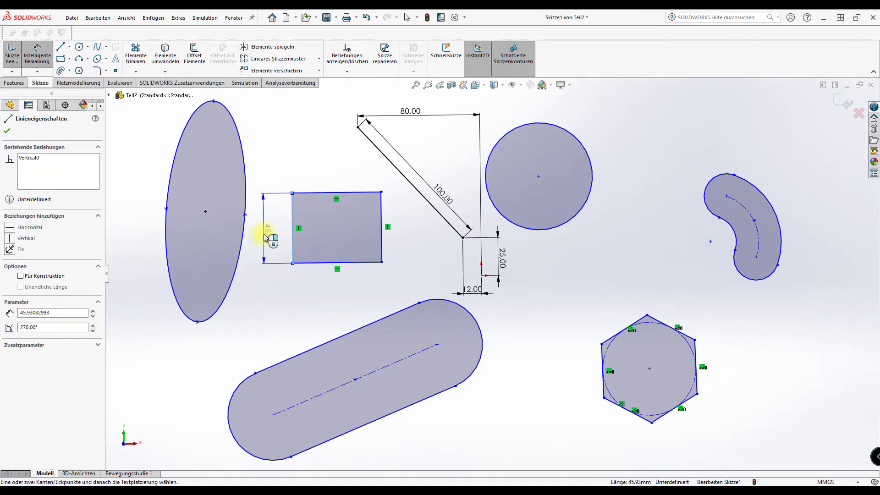
pyautogui.click(262, 234)
pyautogui.write('50')
pyautogui.press('Return')
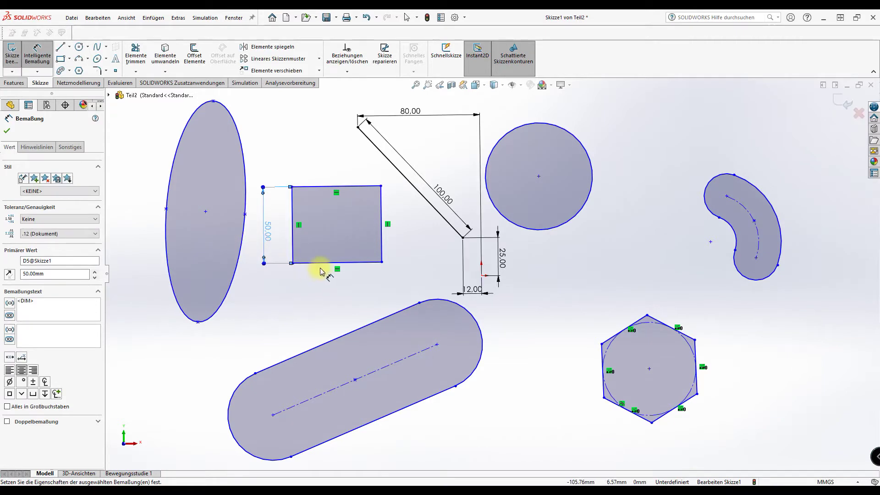
pyautogui.click(321, 262)
pyautogui.click(321, 285)
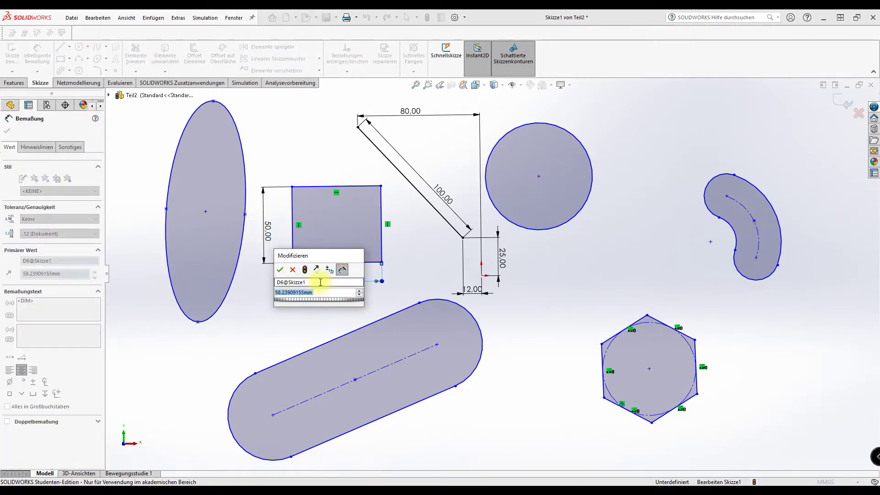
pyautogui.write('60')
pyautogui.press('Return')
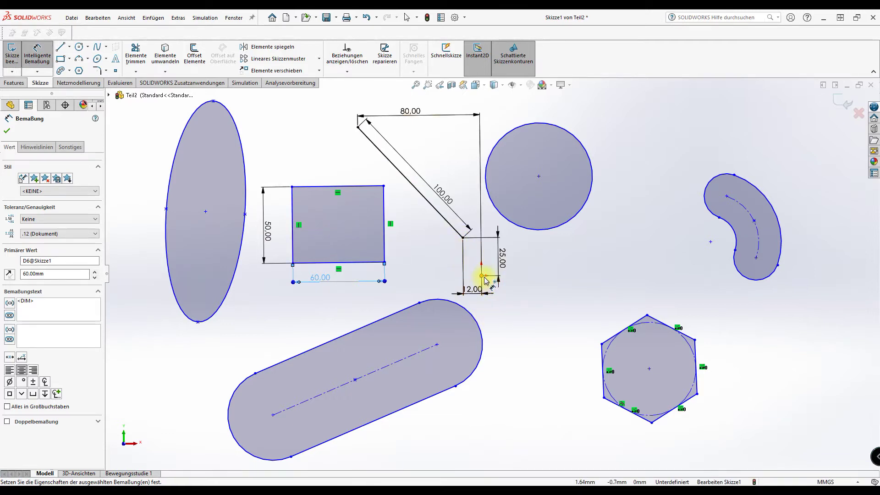
# Place the rectangle's bottom-right corner 10 mm vertically from the origin.
pyautogui.click(385, 263)
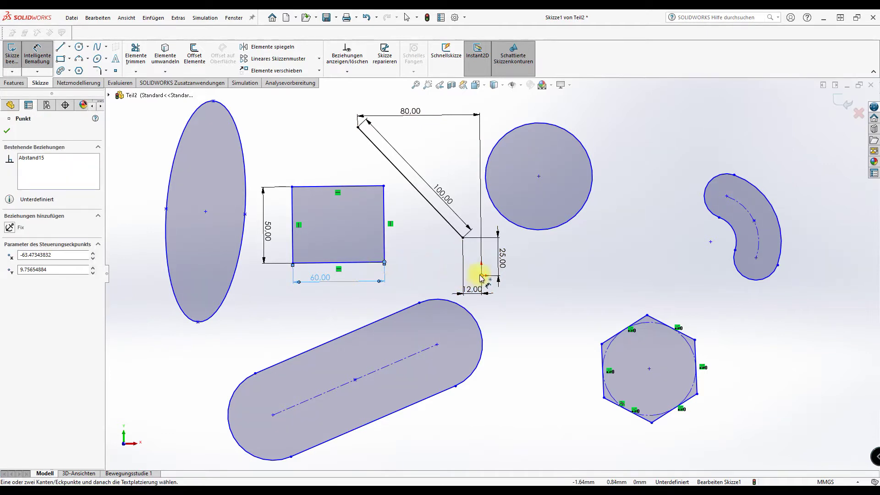
pyautogui.click(481, 276)
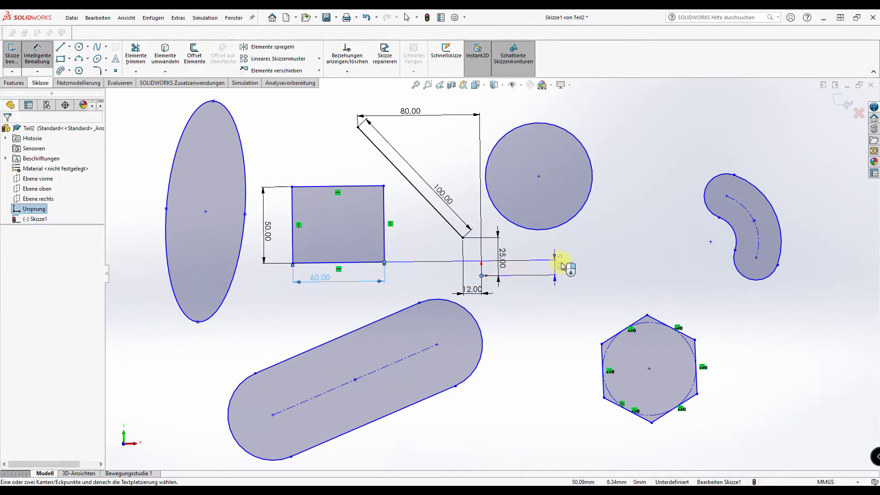
pyautogui.click(577, 265)
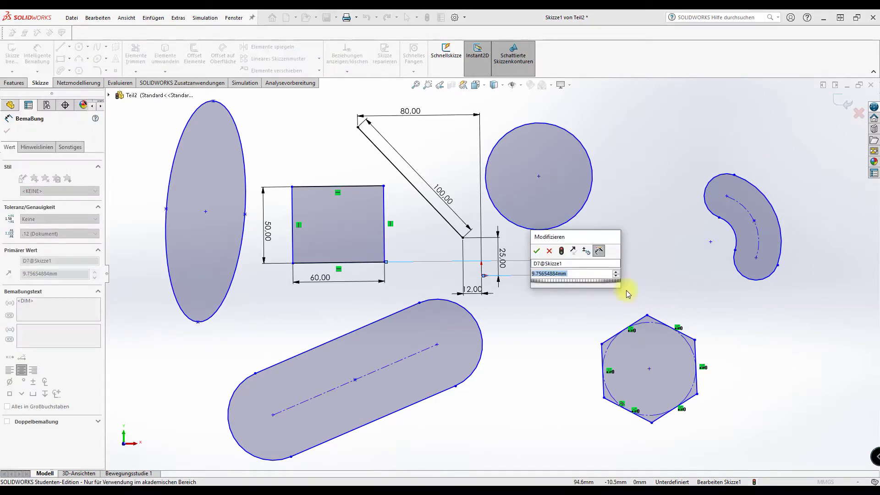
pyautogui.write('10')
pyautogui.press('Return')
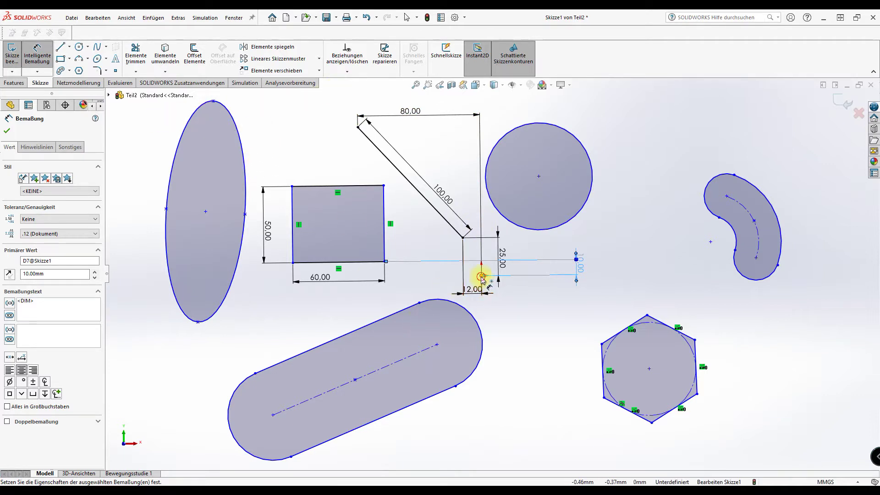
# Place the rectangle's right edge 60 mm horizontally from the origin.
pyautogui.press('Escape')
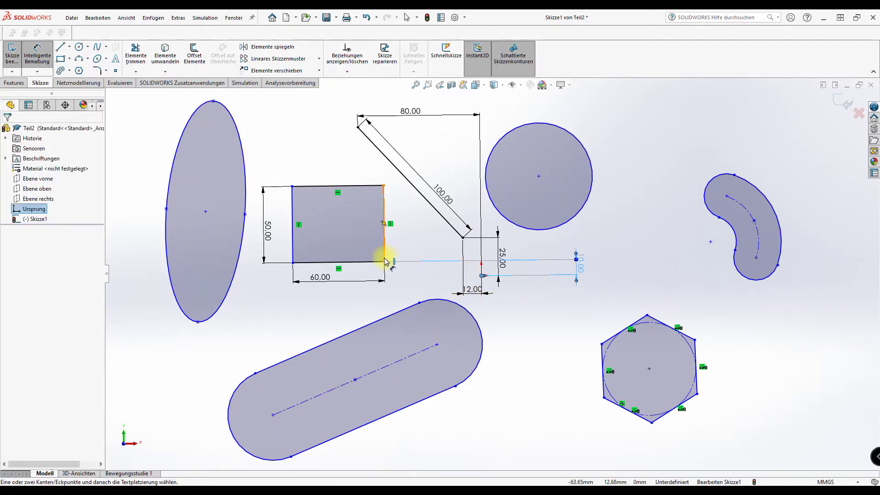
pyautogui.click(385, 261)
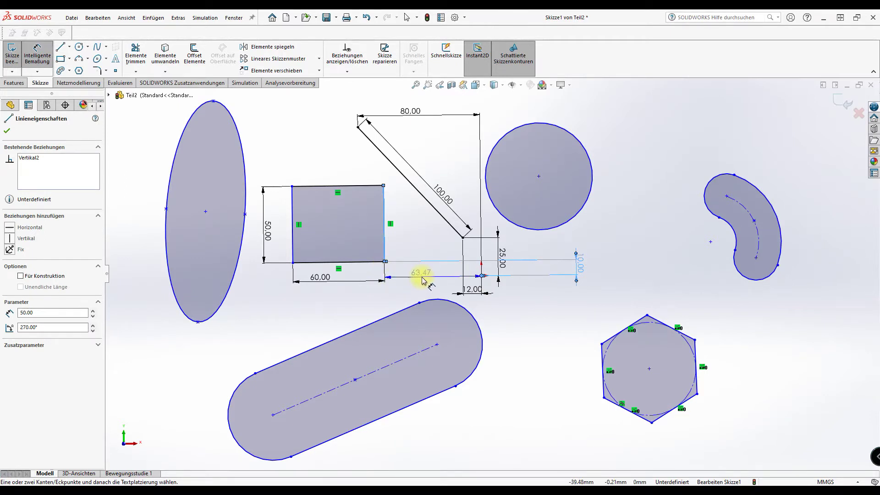
pyautogui.click(422, 281)
pyautogui.write('60')
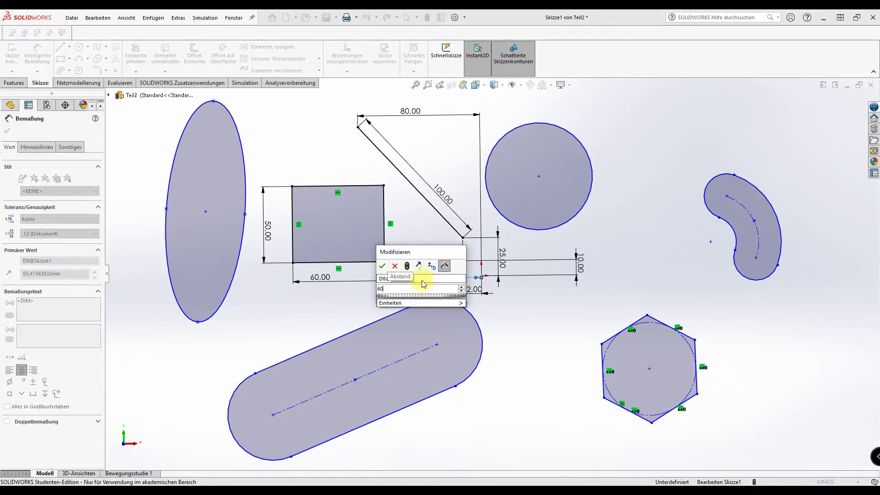
pyautogui.press('Return')
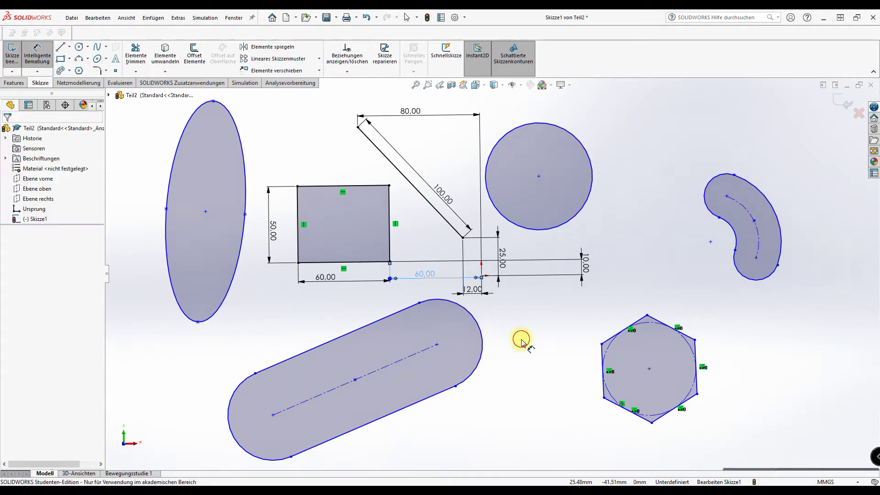
pyautogui.click(522, 342)
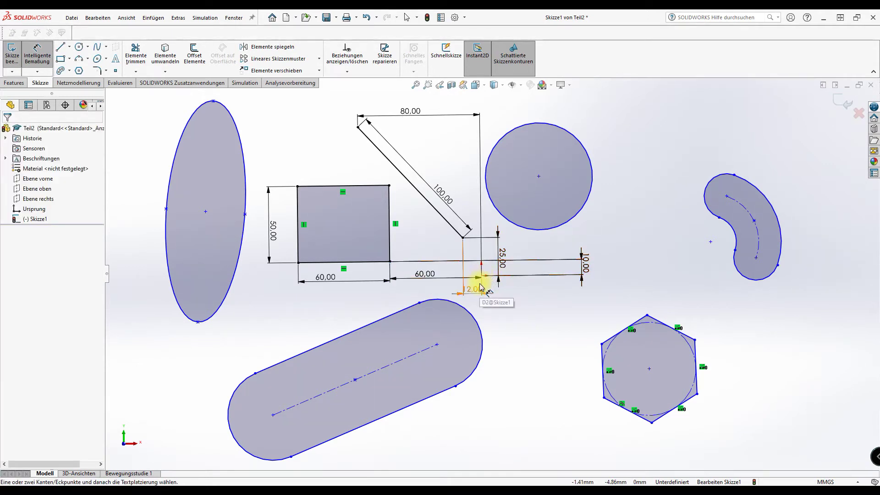
pyautogui.click(358, 128)
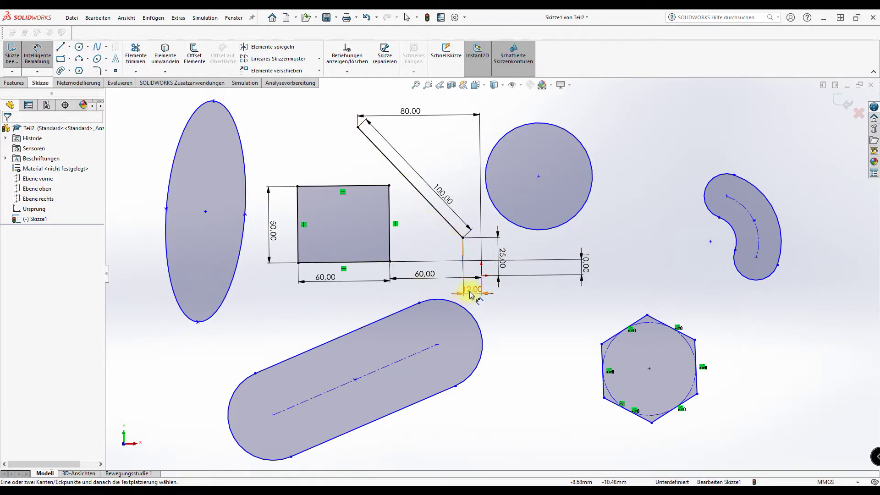
pyautogui.moveTo(478, 280); pyautogui.dragTo(415, 281)
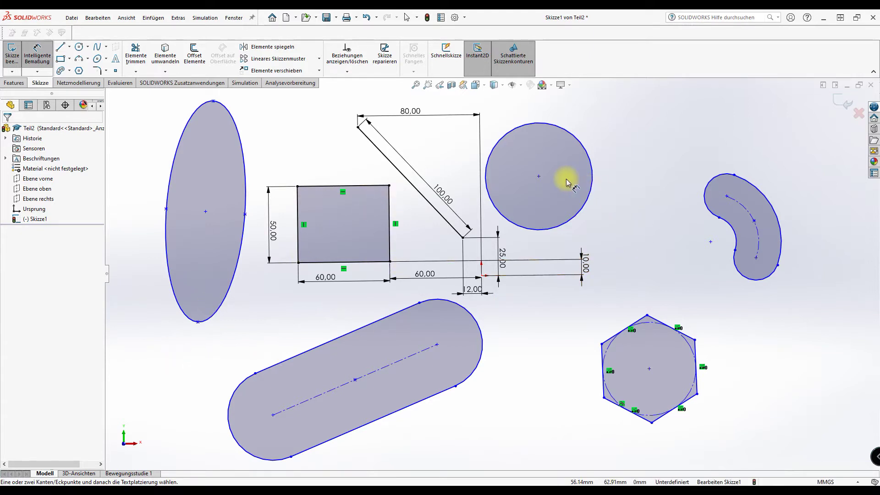
pyautogui.click(591, 166)
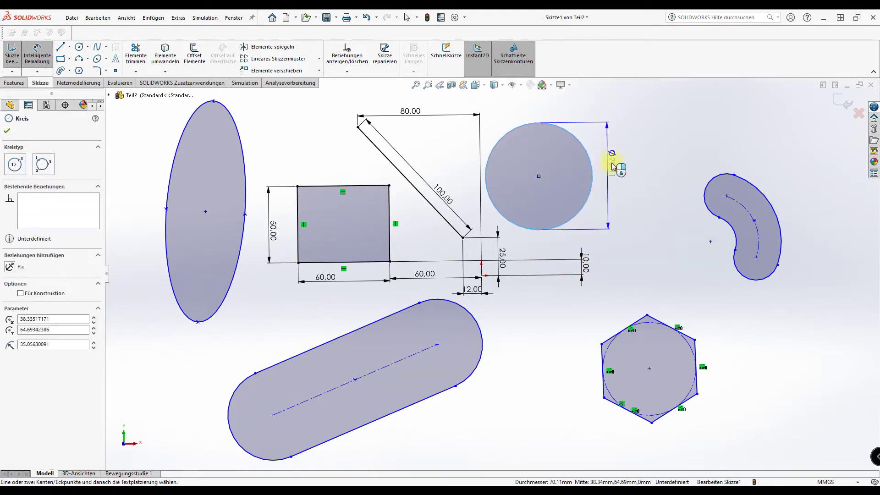
# Give the circle a 70 mm diameter, centre 50 mm right of the line's lower endpoint.
pyautogui.click(636, 161)
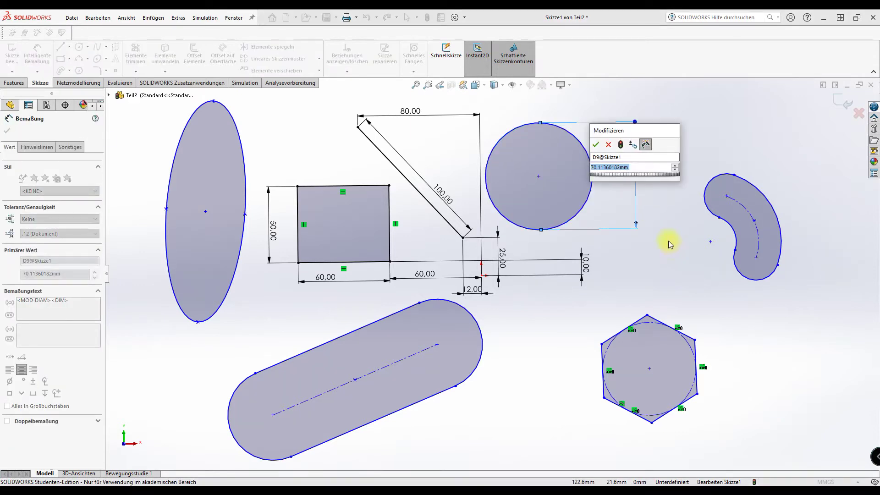
pyautogui.write('70')
pyautogui.press('Return')
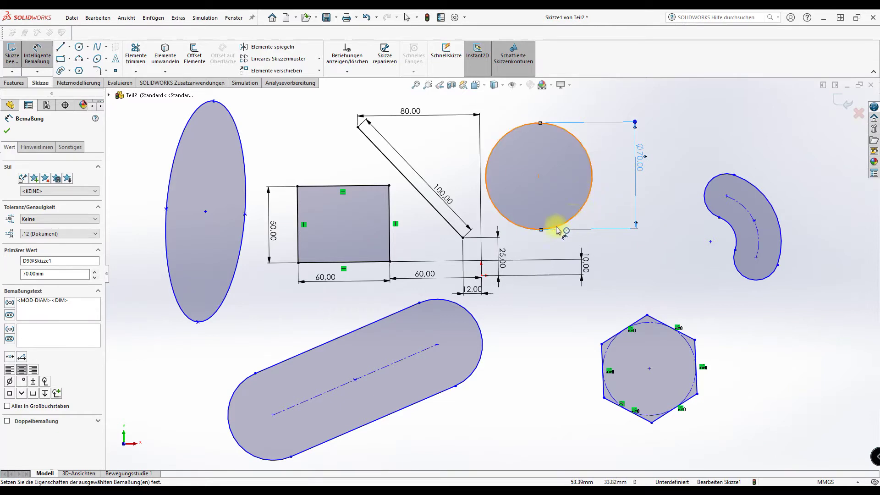
pyautogui.click(463, 238)
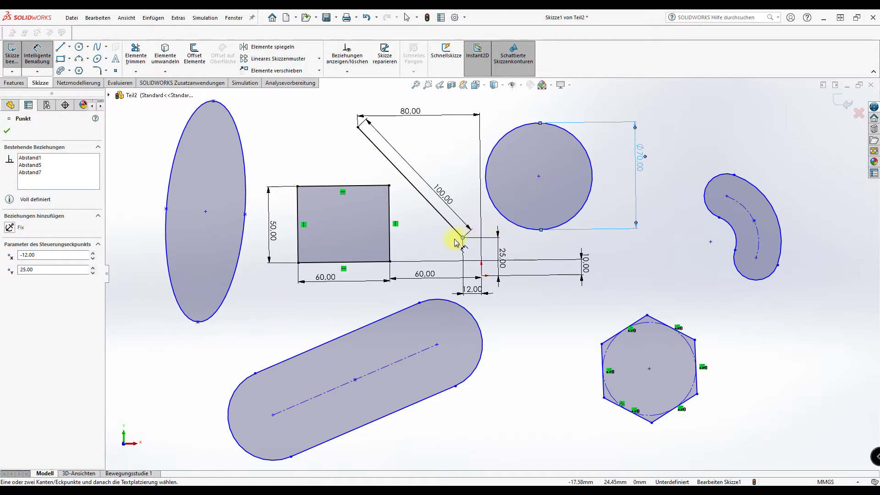
pyautogui.click(526, 230)
pyautogui.click(528, 306)
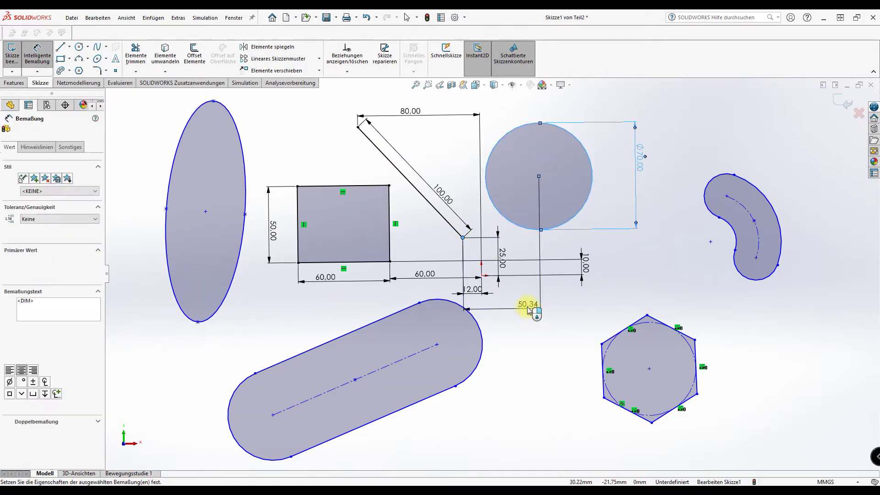
pyautogui.write('50')
pyautogui.press('Return')
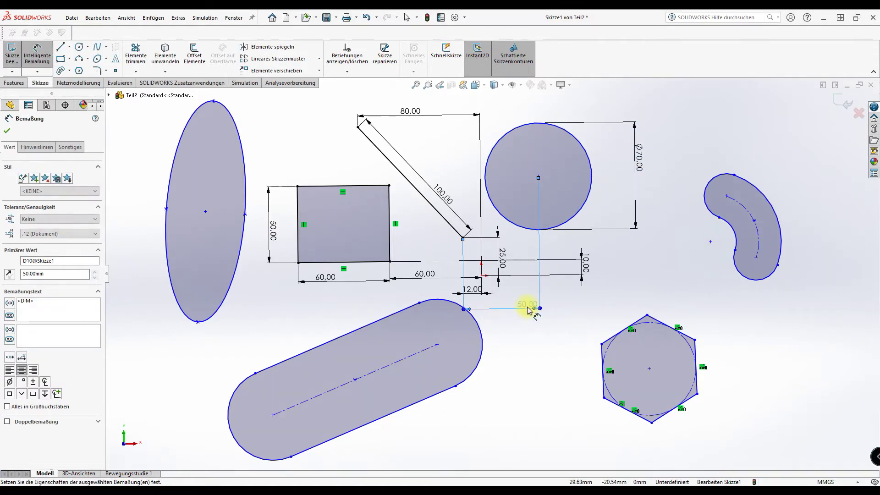
# Place the circle's centre 40 mm above the line's lower endpoint.
pyautogui.click(531, 229)
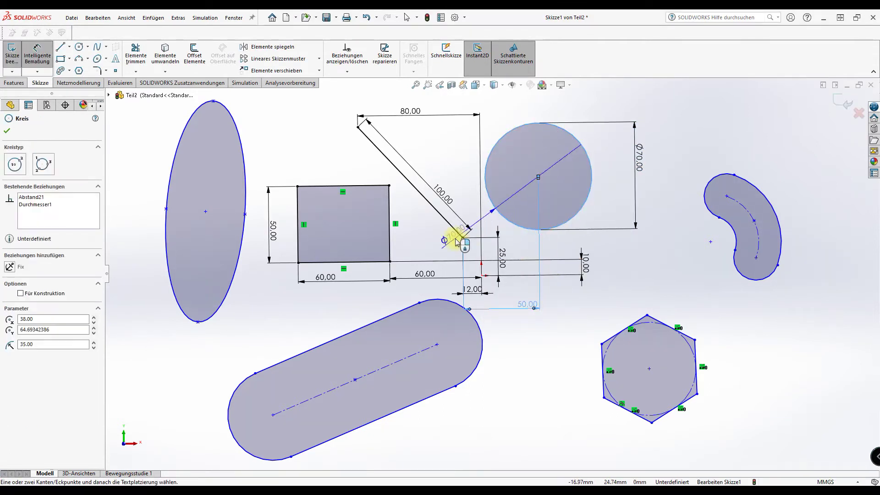
pyautogui.click(463, 238)
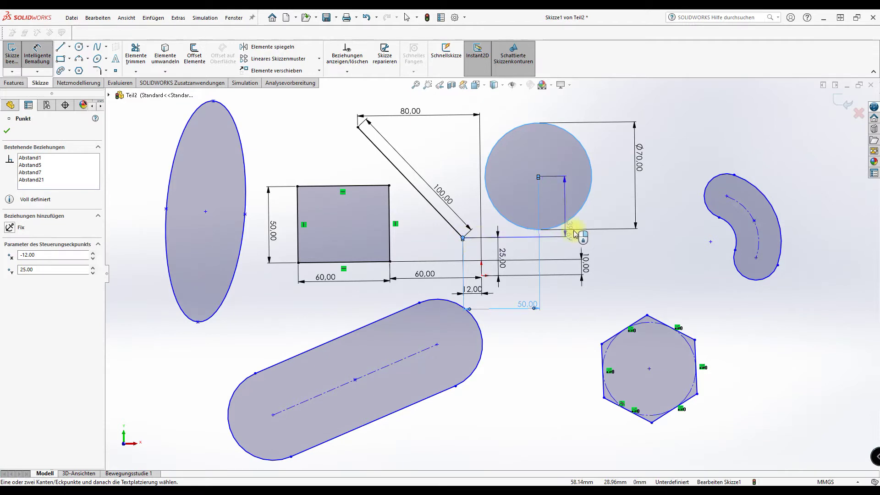
pyautogui.click(660, 223)
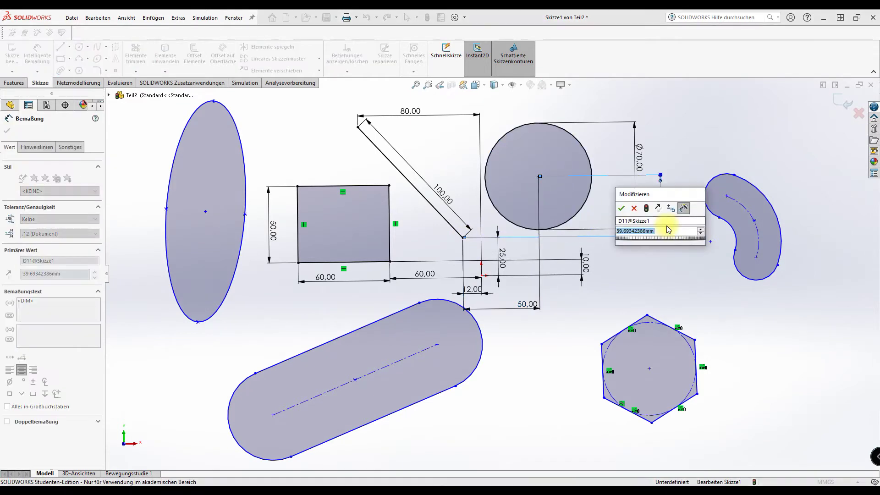
pyautogui.write('40')
pyautogui.press('Return')
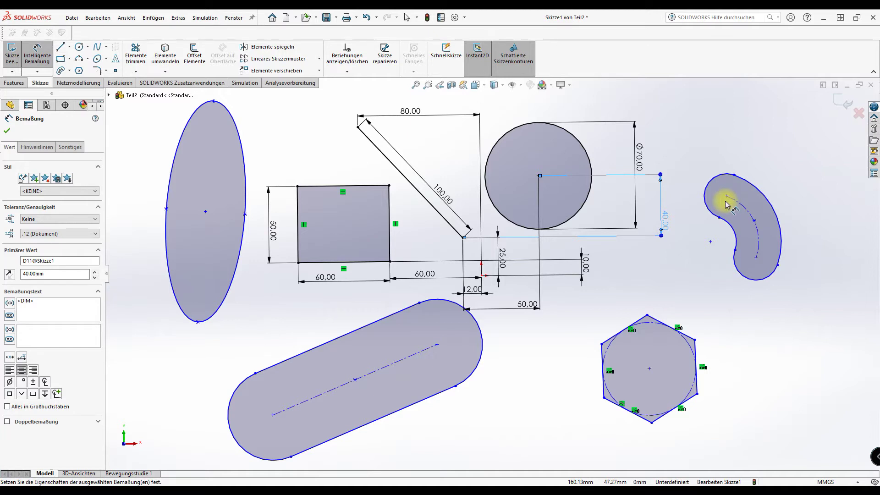
pyautogui.click(711, 243)
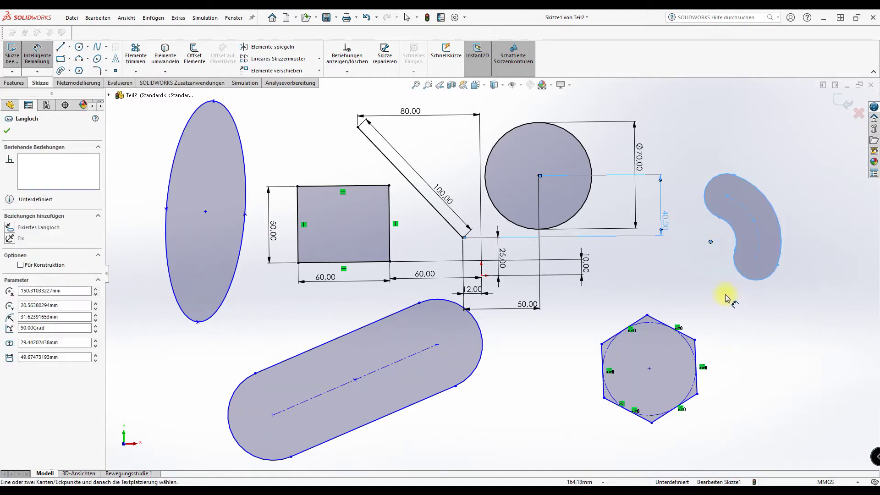
# Dimension the curved slot's centre point 150 mm horizontally from the origin.
pyautogui.click(483, 277)
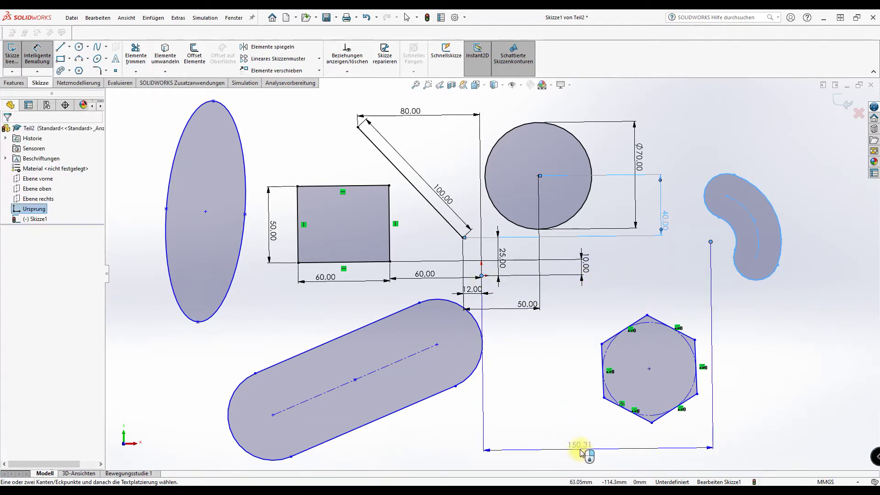
pyautogui.click(581, 454)
pyautogui.write('150')
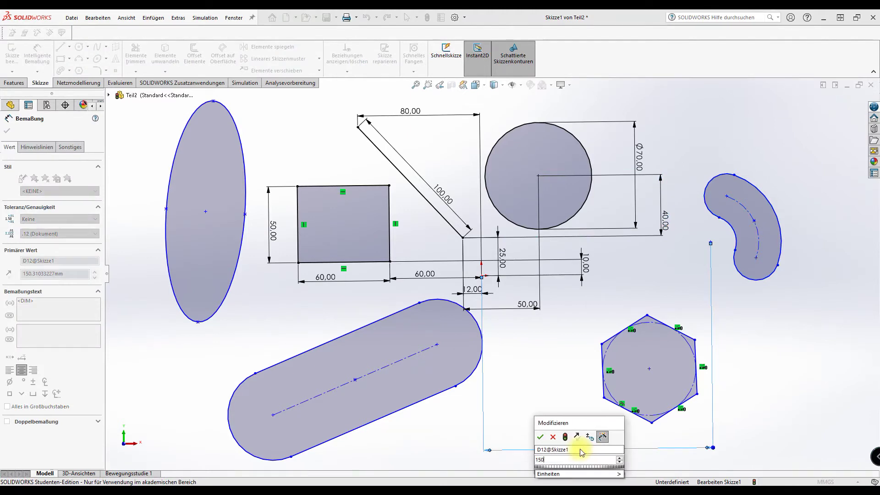
pyautogui.press('Return')
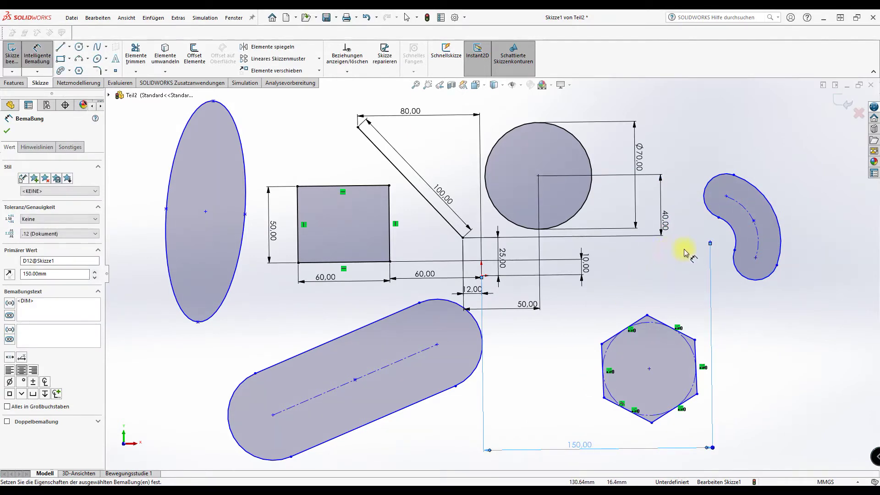
pyautogui.click(710, 244)
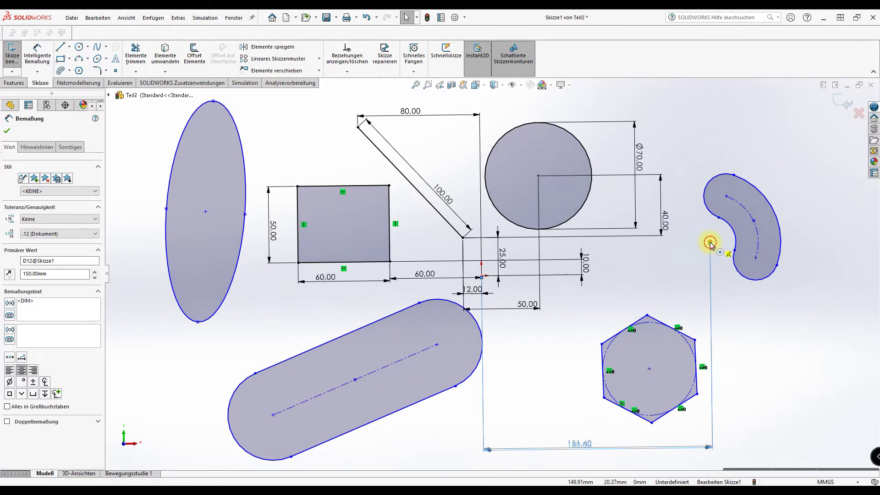
pyautogui.click(482, 278)
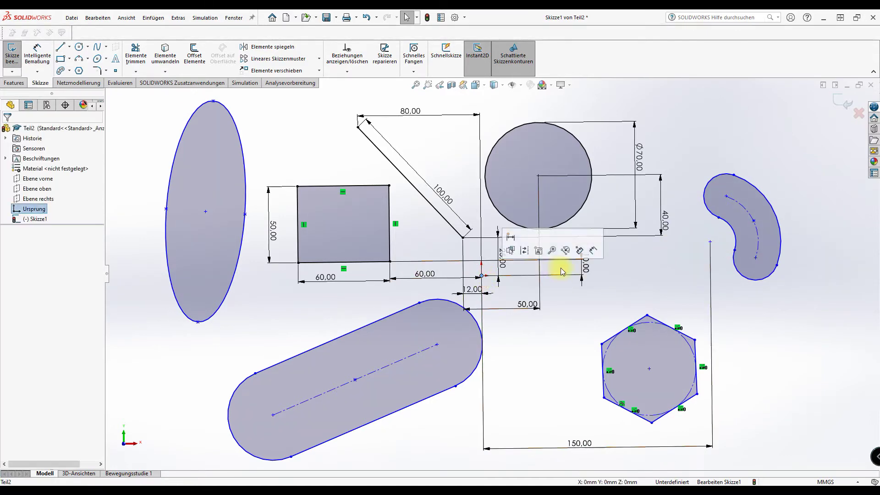
# Set the slot centre's vertical offset from the origin to 0 mm.
pyautogui.click(37, 54)
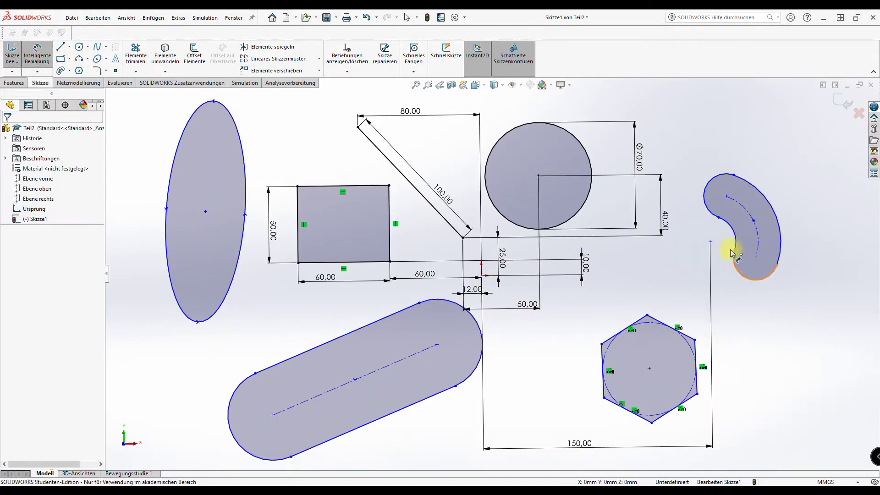
pyautogui.click(710, 242)
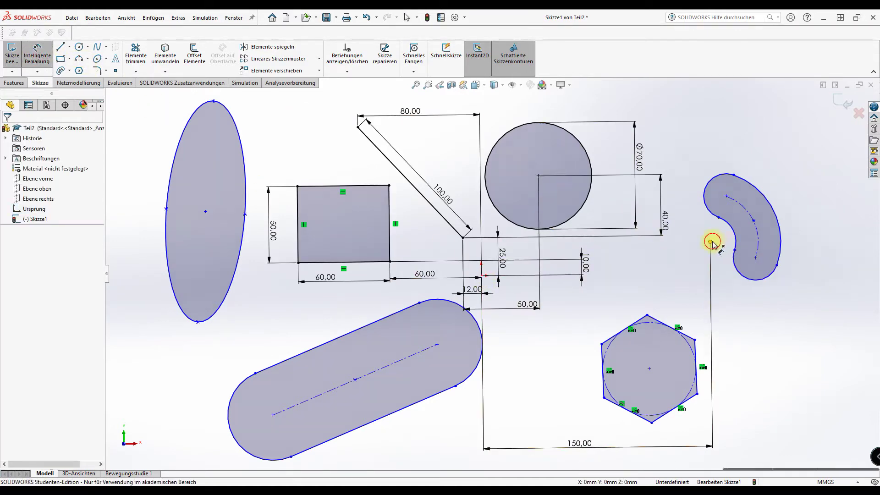
pyautogui.click(481, 276)
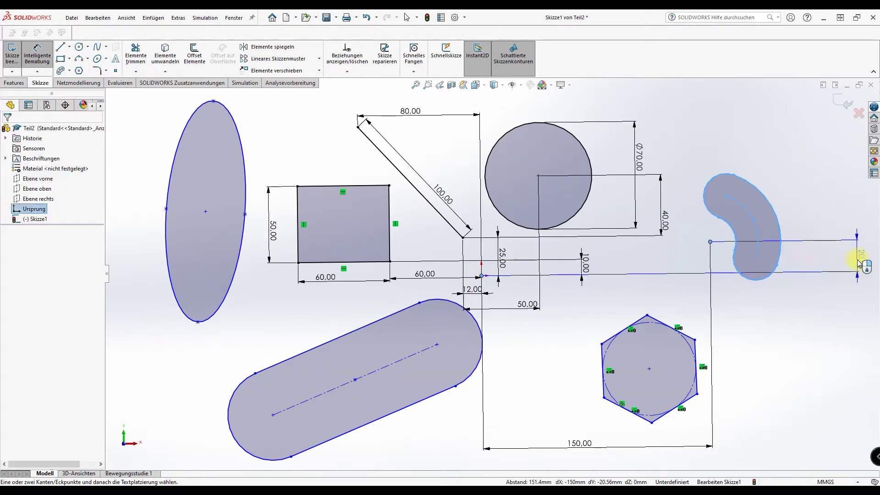
pyautogui.click(850, 254)
pyautogui.write('0')
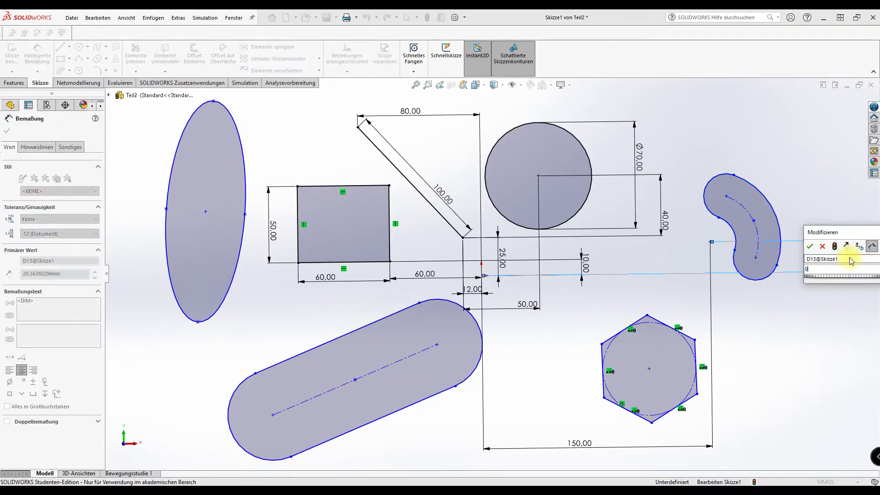
pyautogui.press('Return')
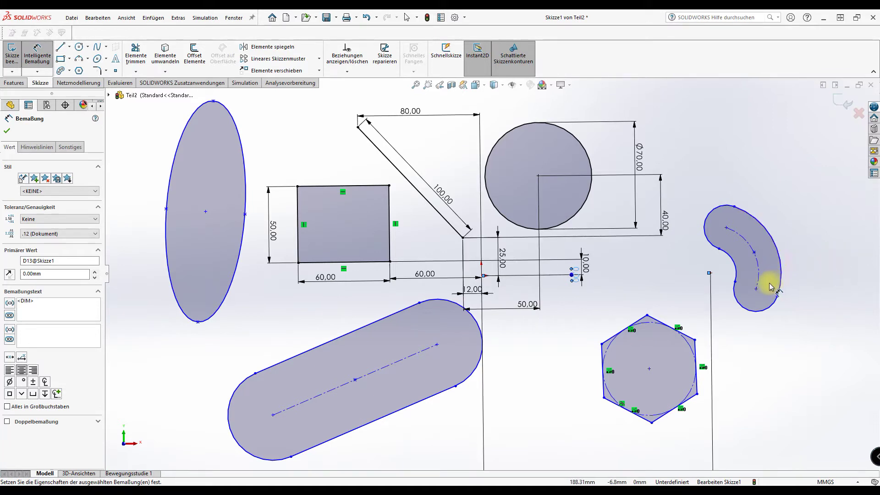
# Dimension the slot's centreline arc to R50 and its end arc to R15.
pyautogui.click(759, 269)
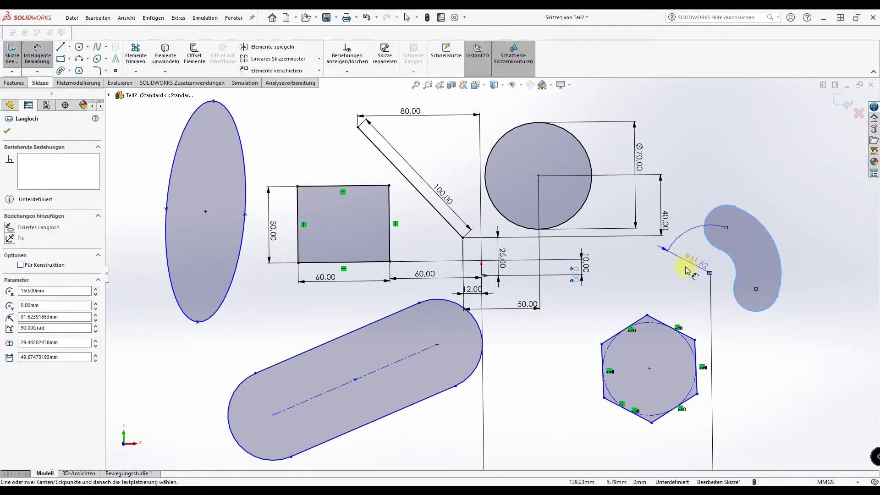
pyautogui.click(710, 273)
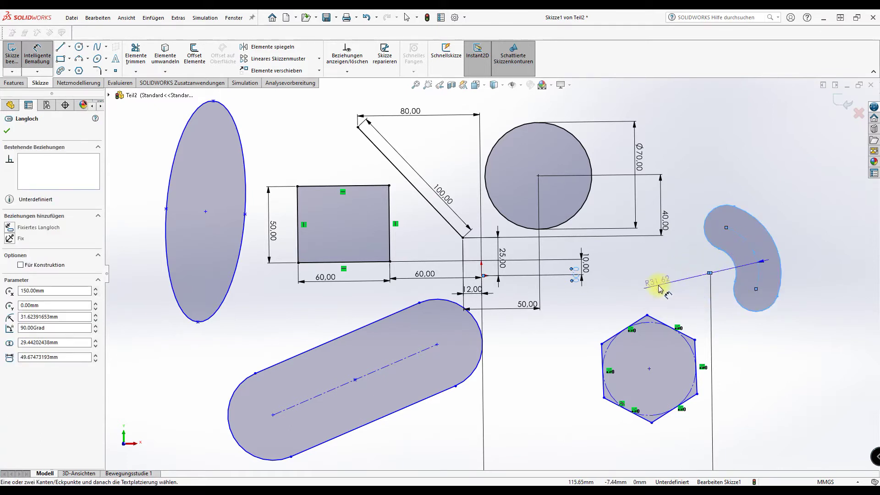
pyautogui.click(655, 298)
pyautogui.write('50')
pyautogui.press('Return')
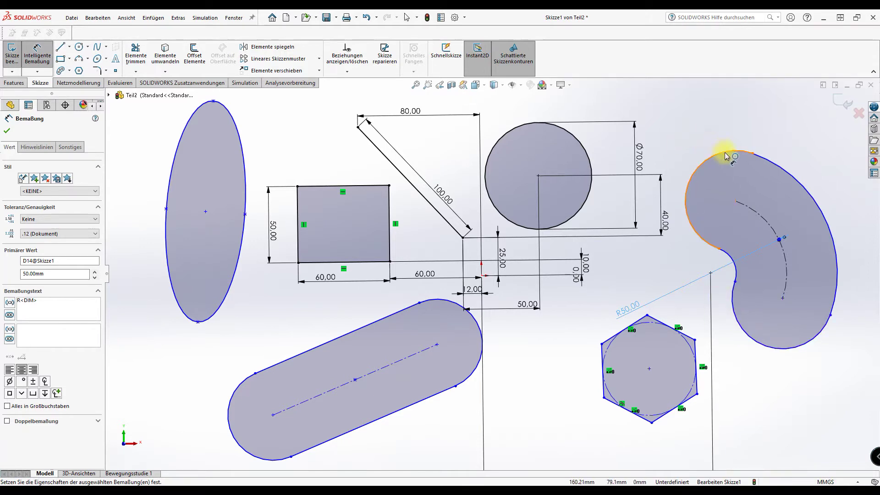
pyautogui.click(769, 352)
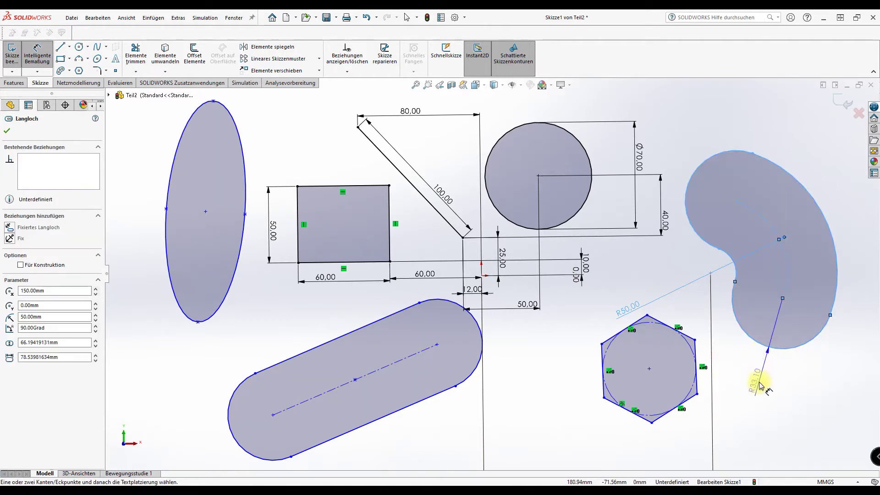
pyautogui.click(759, 385)
pyautogui.write('15')
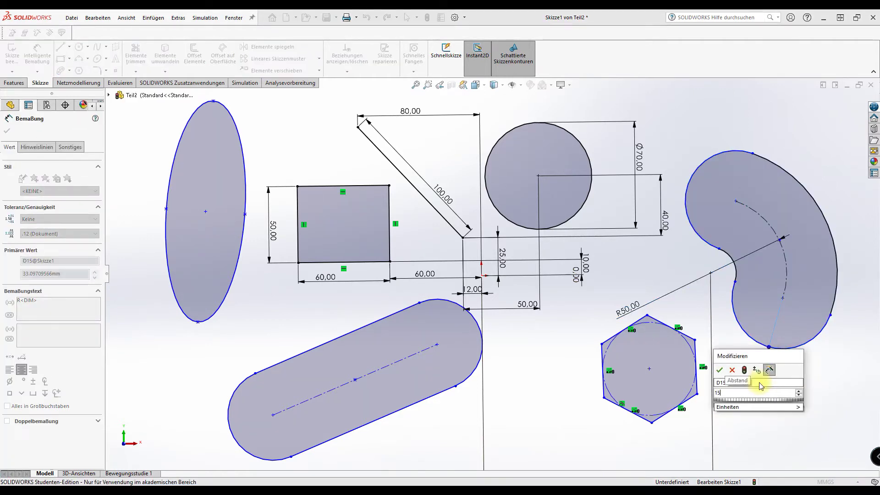
pyautogui.press('Return')
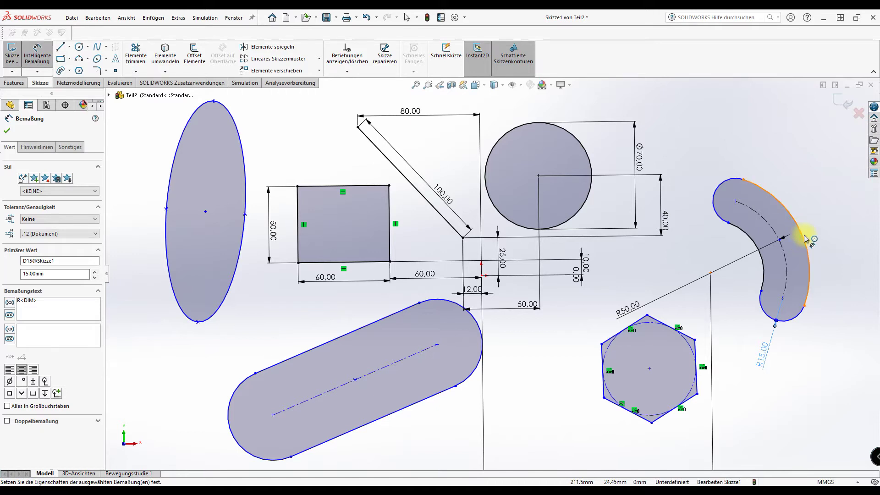
# Add a 30 mm width dimension across the slot, raising an overdefinition prompt.
pyautogui.click(801, 235)
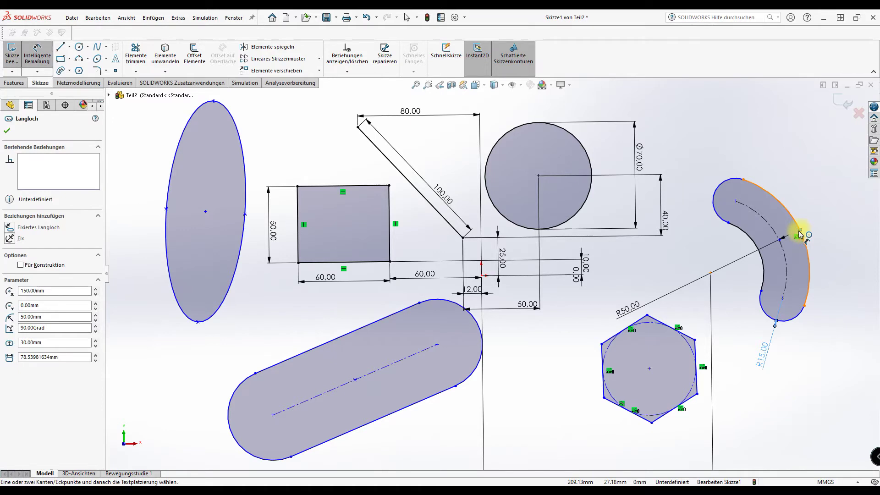
pyautogui.click(760, 255)
pyautogui.click(767, 149)
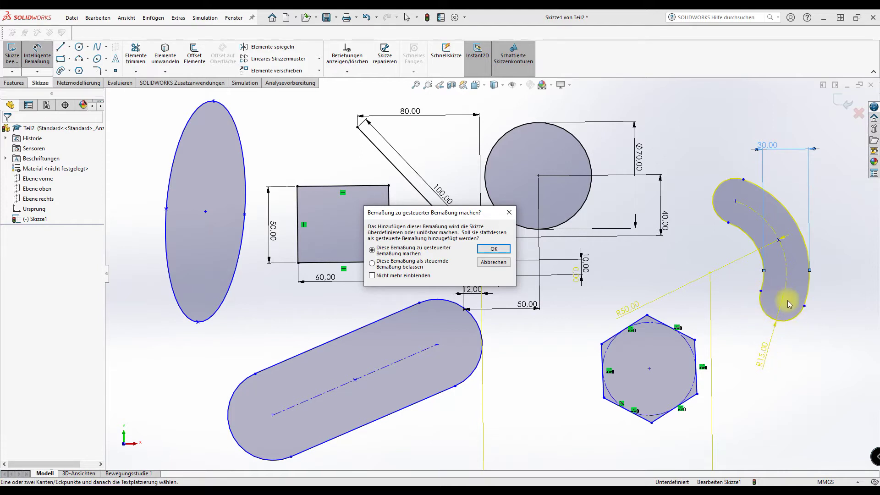
# Cancel the 'Bemaßung zu gesteuerter Bemaßung machen?' prompt to drop the 30 mm width.
pyautogui.click(488, 266)
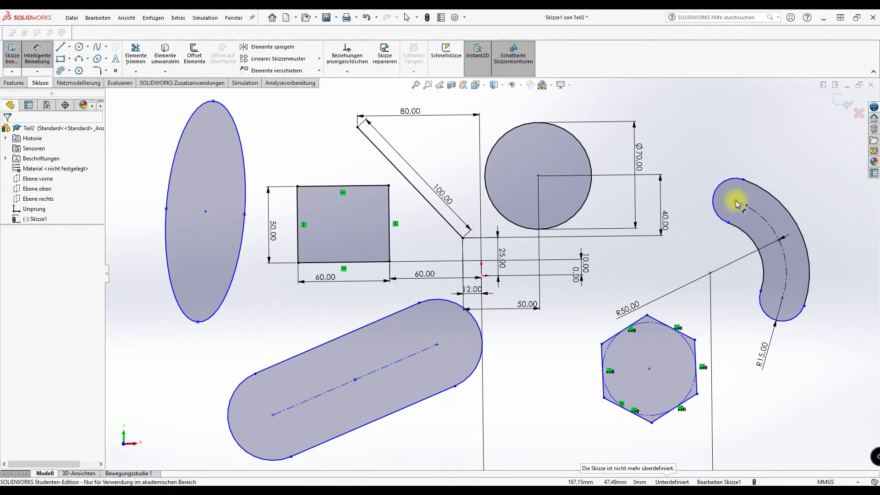
# Draw centrelines from the slot's arc centre to its lower and upper end centres.
pyautogui.click(69, 47)
pyautogui.click(64, 70)
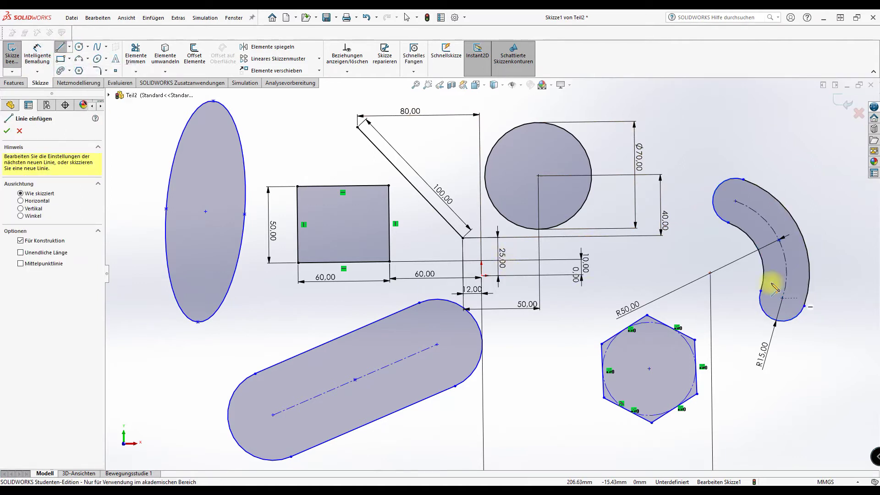
pyautogui.click(710, 273)
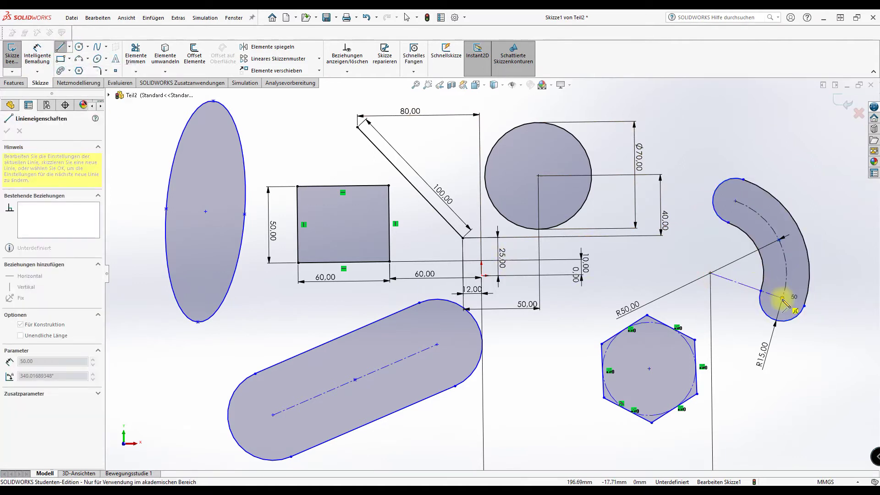
pyautogui.click(782, 299)
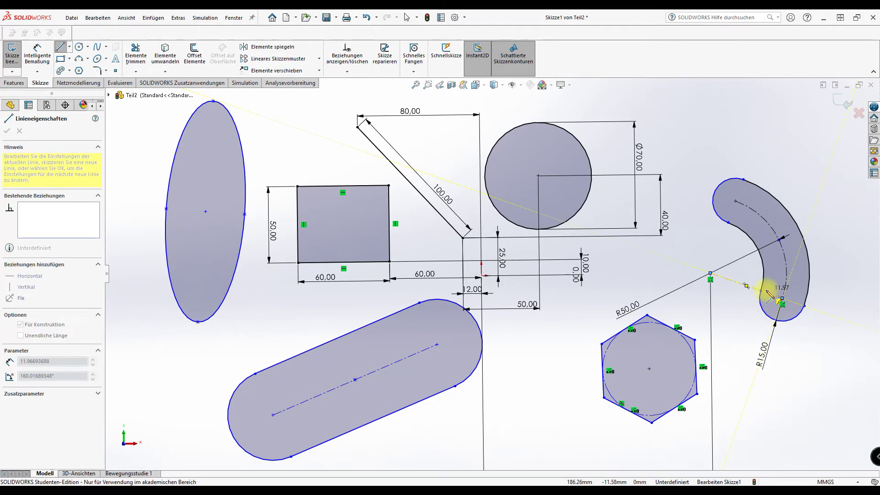
pyautogui.press('Escape')
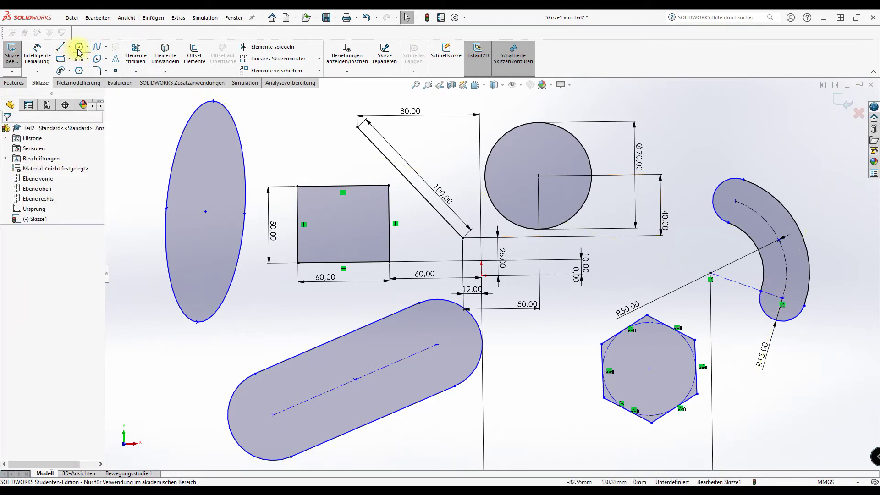
pyautogui.click(69, 46)
pyautogui.click(78, 63)
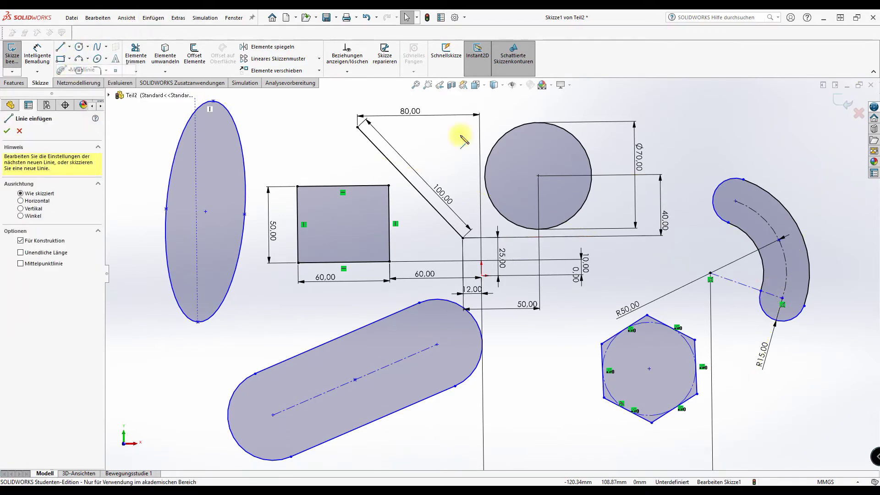
pyautogui.click(735, 201)
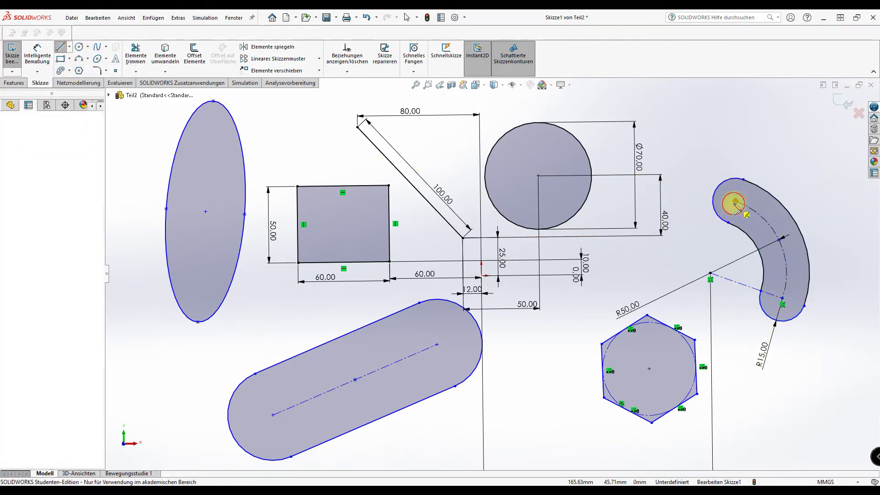
pyautogui.click(711, 274)
pyautogui.press('Escape')
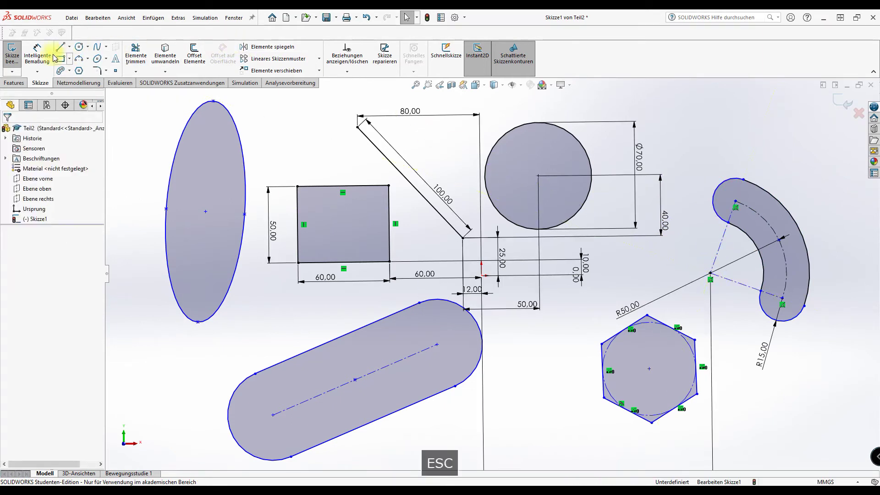
# Dimension the 90° angle between the two centrelines.
pyautogui.click(41, 54)
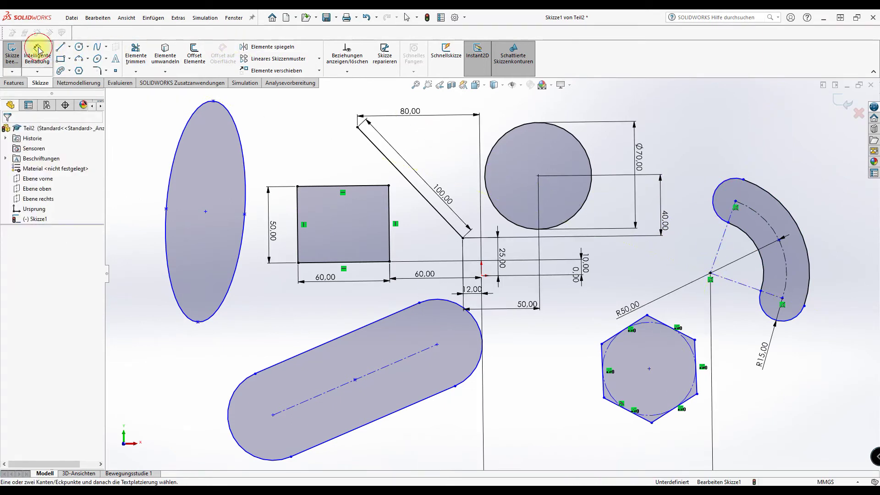
pyautogui.click(747, 290)
pyautogui.press('Escape')
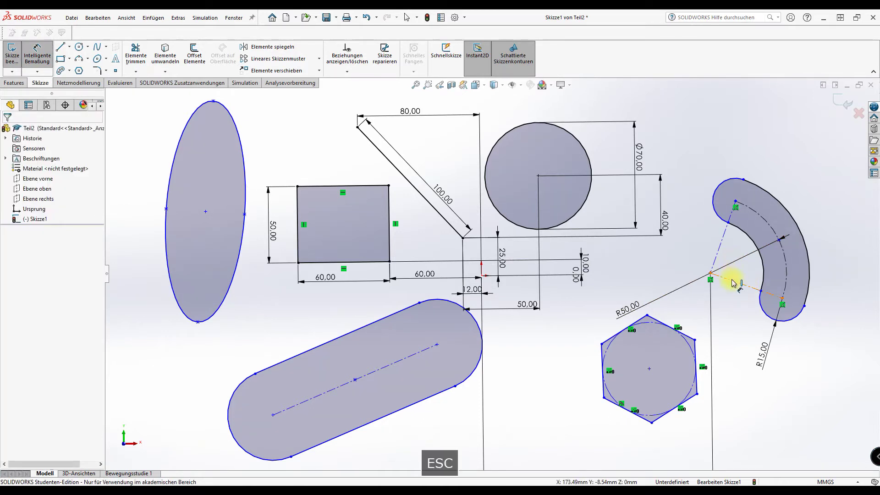
pyautogui.click(738, 287)
pyautogui.click(723, 254)
pyautogui.click(752, 255)
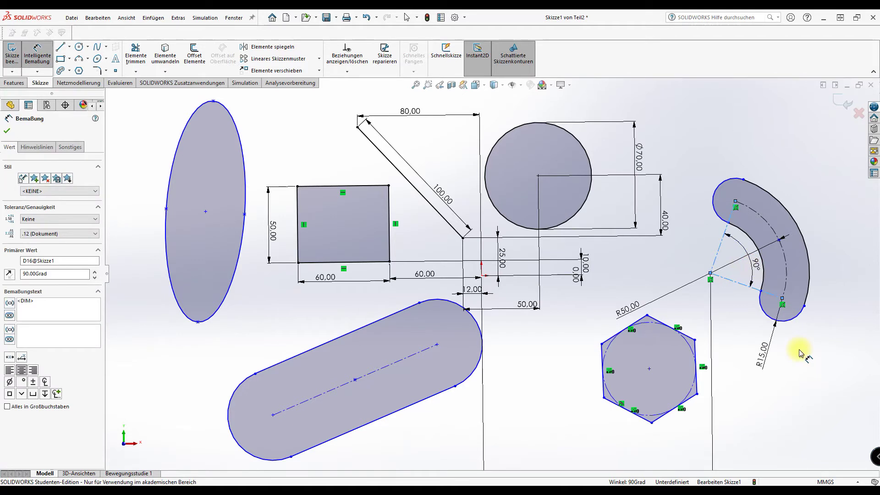
# Confirm the 90° angle, then set the curved slot's construction line at 0° to the rectangle's bottom edge.
pyautogui.write('90')
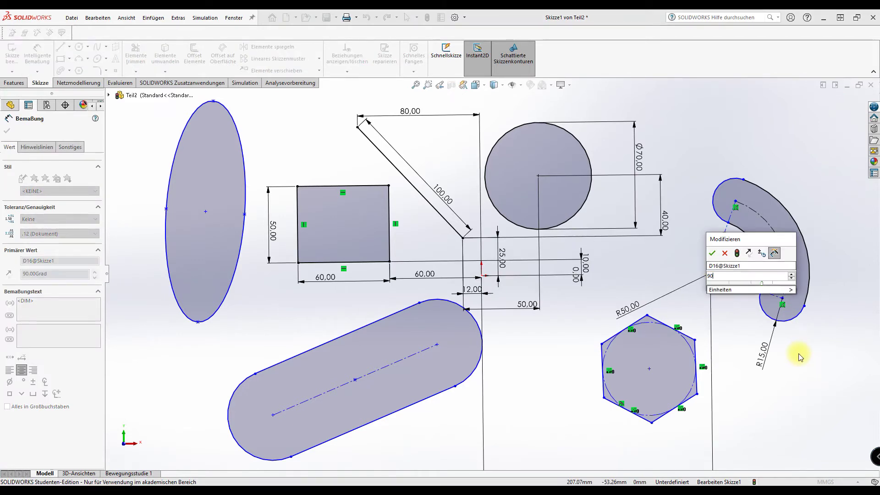
pyautogui.press('Return')
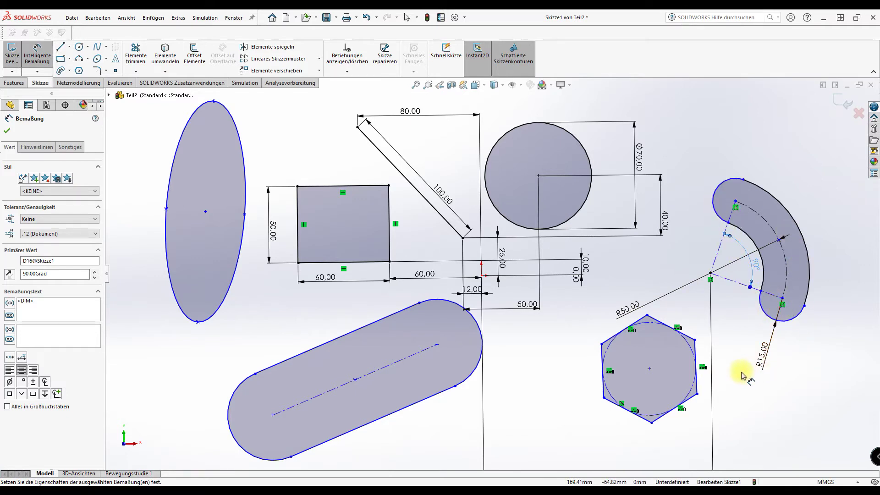
pyautogui.click(737, 284)
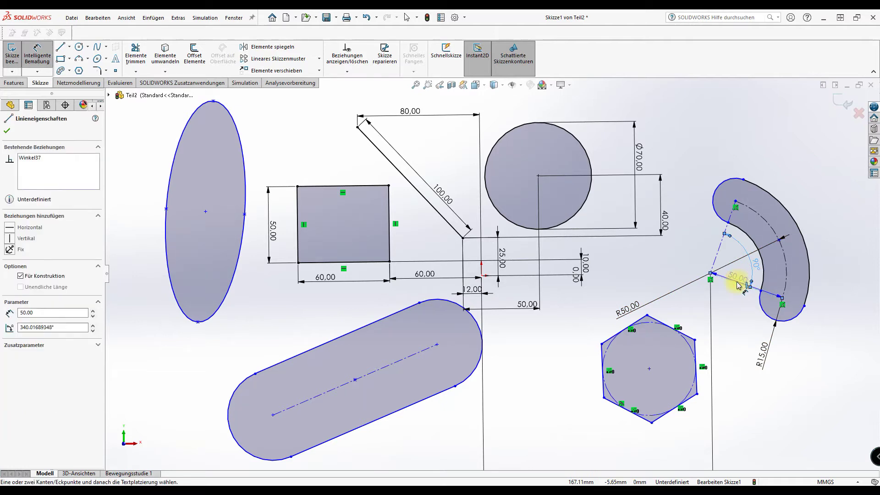
pyautogui.click(362, 265)
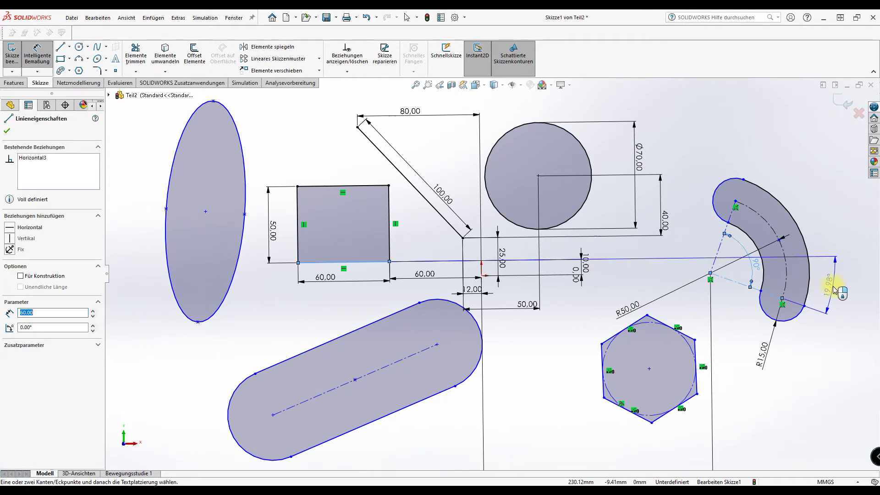
pyautogui.click(833, 289)
pyautogui.write('0')
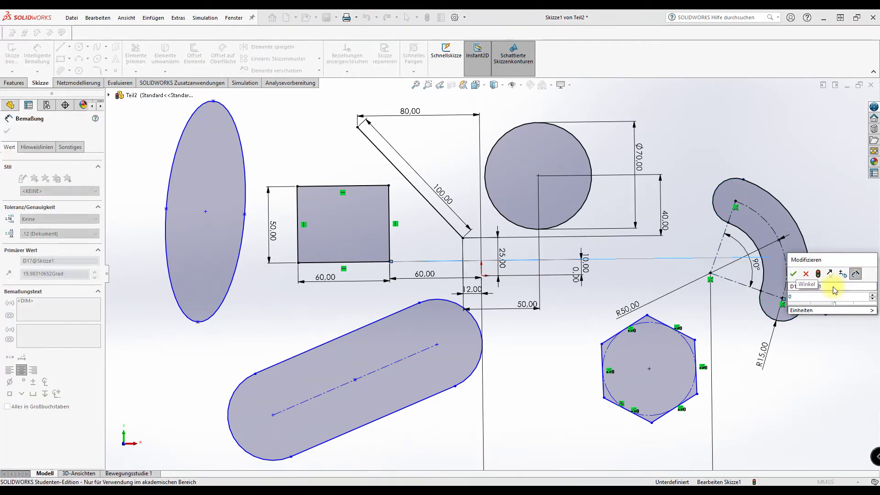
pyautogui.press('Return')
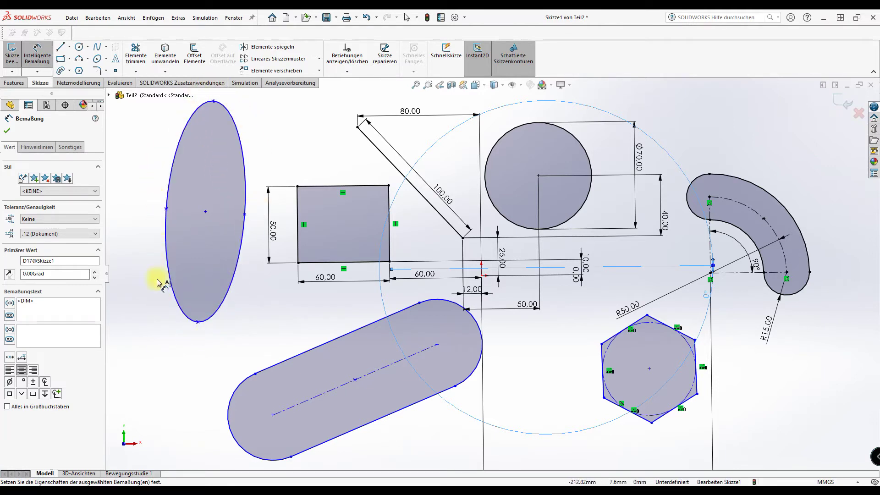
pyautogui.click(245, 214)
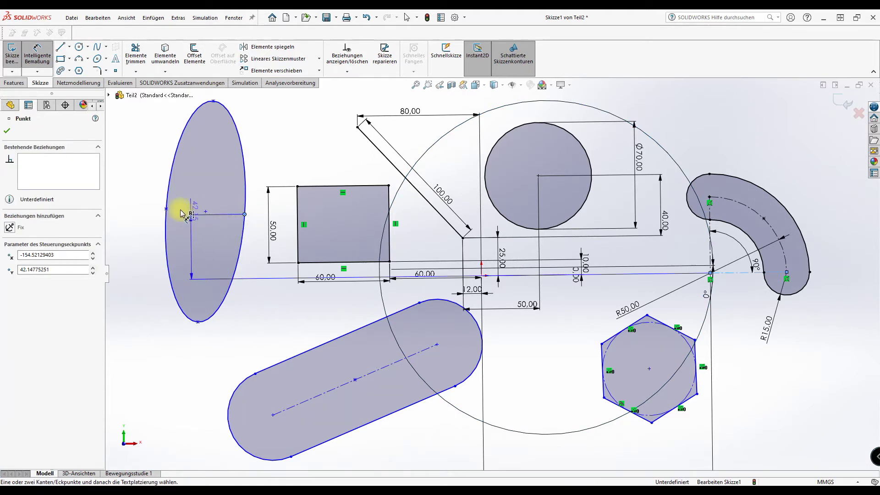
# Dimension the ellipse's horizontal width, quadrant to quadrant, as 60 mm.
pyautogui.press('Escape')
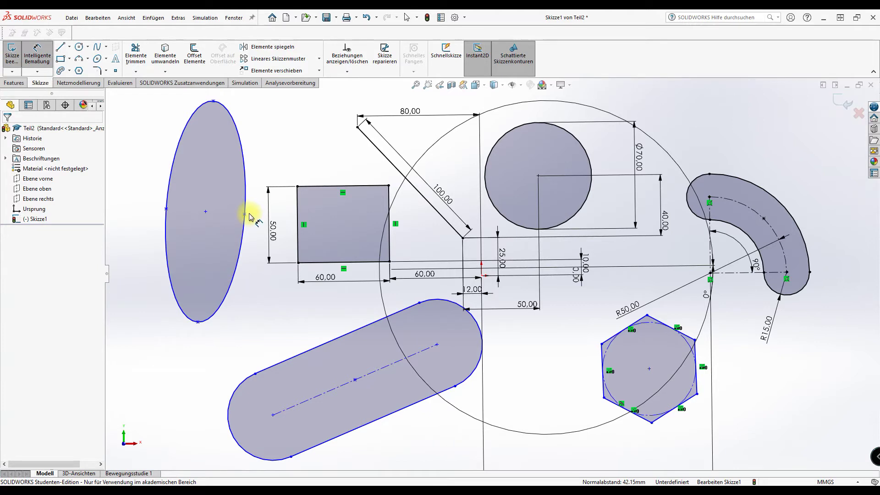
pyautogui.click(245, 214)
pyautogui.click(167, 210)
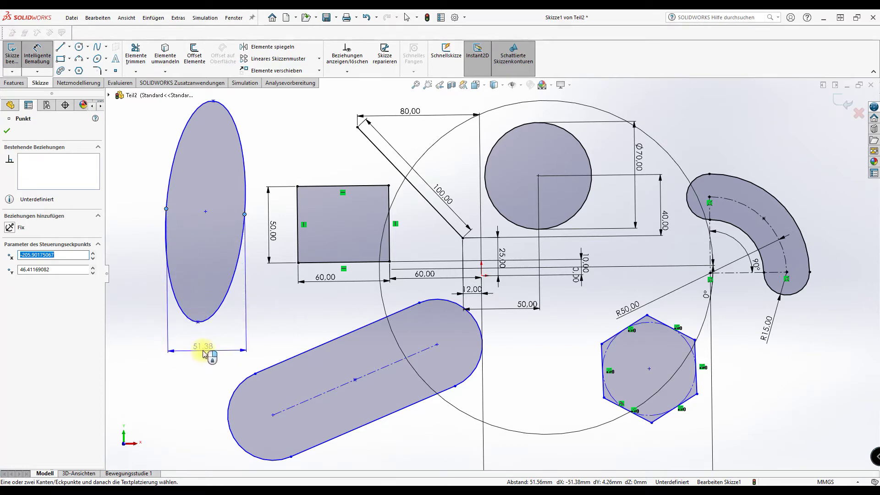
pyautogui.rightClick(208, 222)
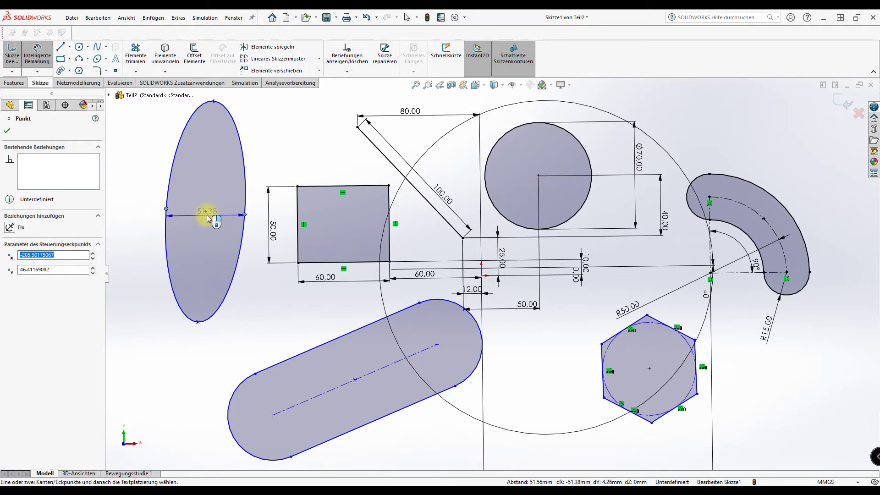
pyautogui.click(207, 218)
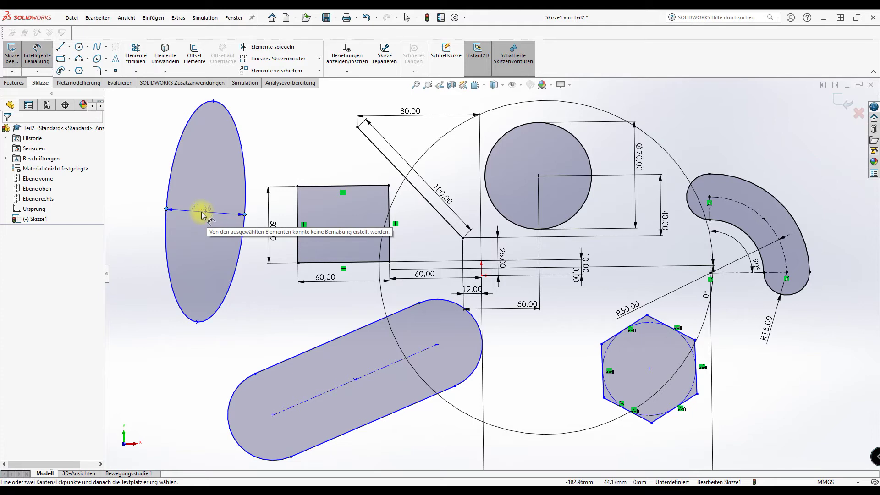
pyautogui.click(202, 215)
pyautogui.write('60')
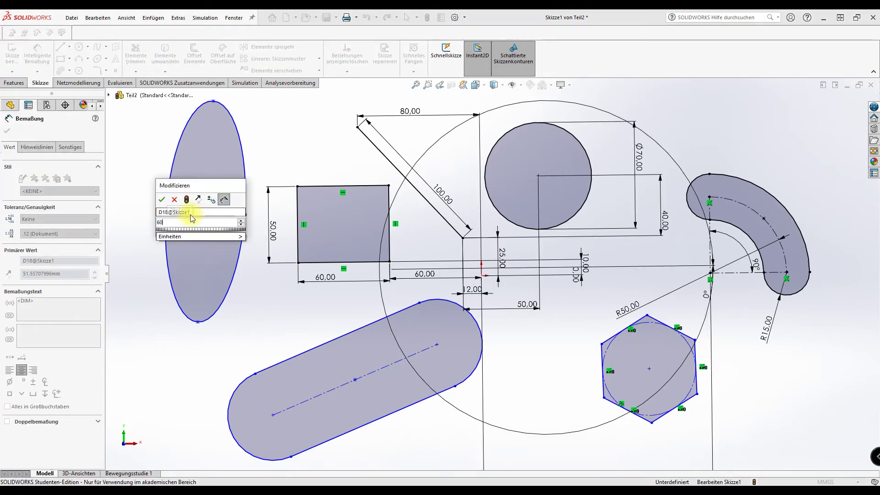
pyautogui.press('Return')
pyautogui.press('f')
pyautogui.scroll(3, 576, 216)
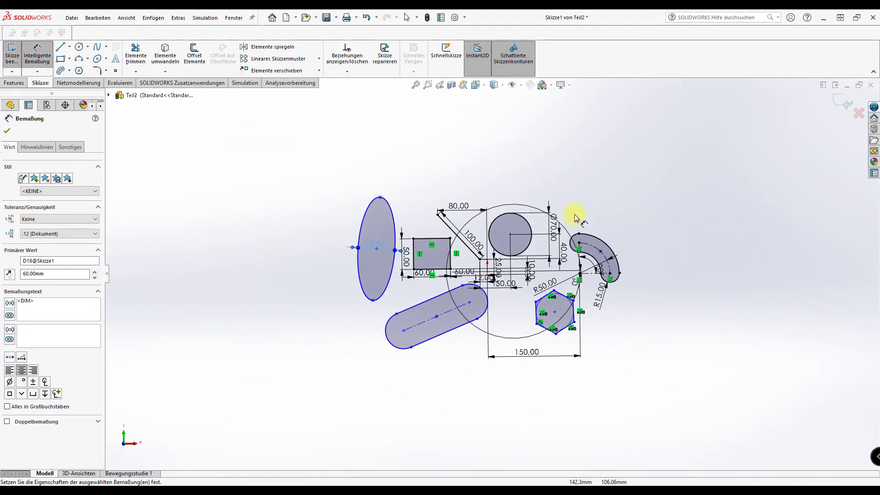
# Dimension the ellipse's vertical major axis, top point to bottom point, as 130 mm.
pyautogui.scroll(-3, 428, 270)
pyautogui.scroll(-2, 290, 226)
pyautogui.scroll(-1, 248, 138)
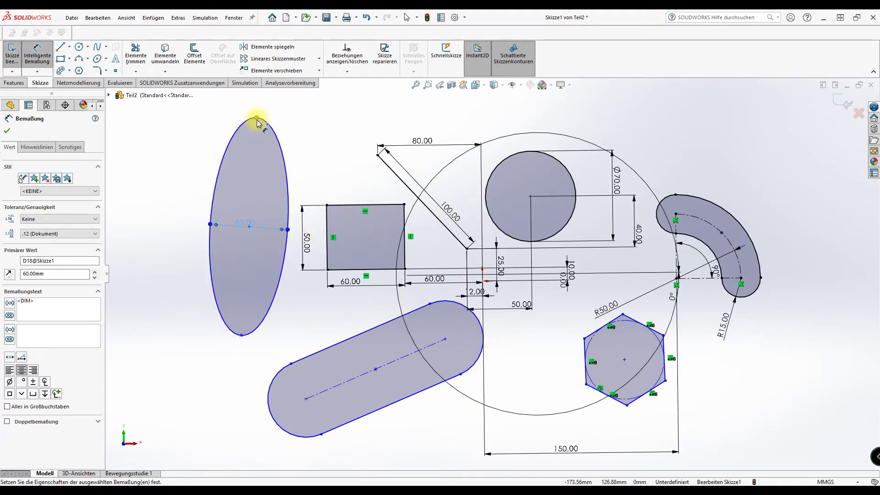
pyautogui.click(258, 121)
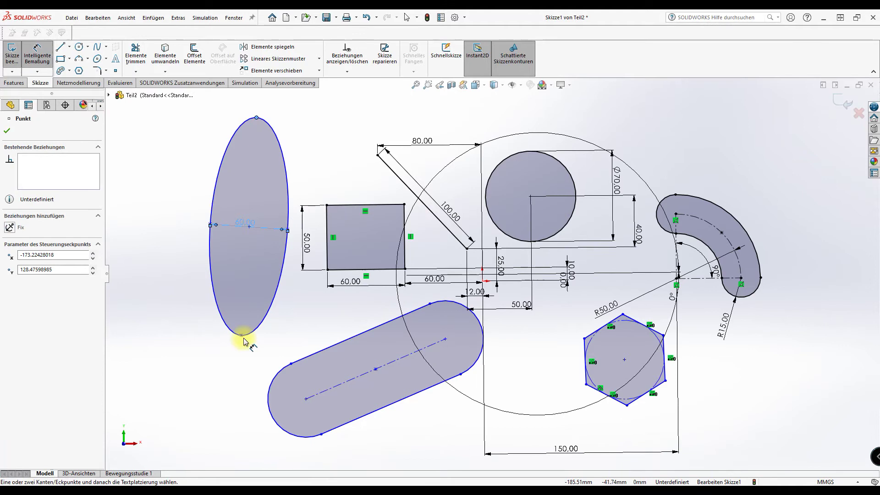
pyautogui.click(242, 335)
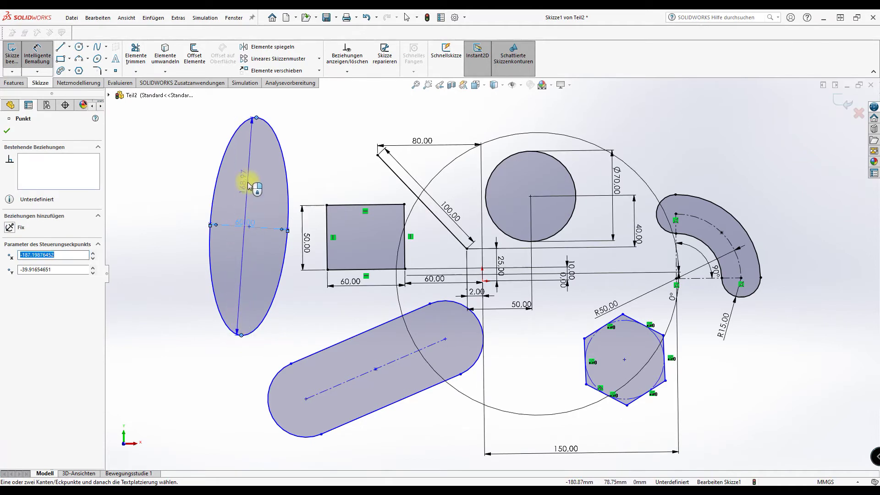
pyautogui.click(248, 184)
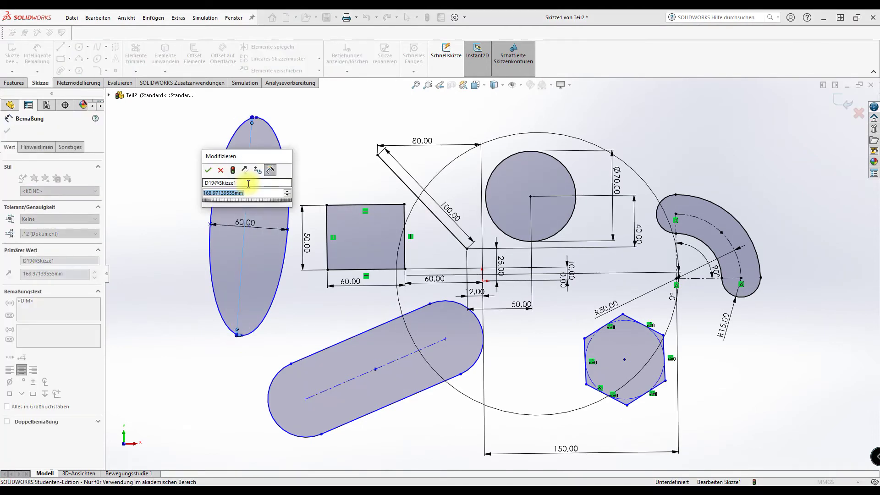
pyautogui.write('130')
pyautogui.press('Return')
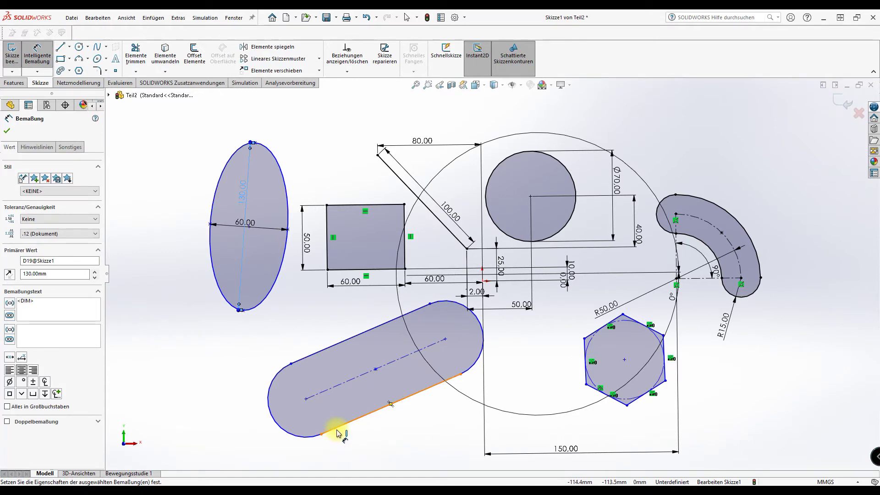
pyautogui.scroll(-1, 255, 265)
# Dimension the ellipse 60 mm horizontally from the rectangle's lower-left corner.
pyautogui.scroll(-5, 293, 229)
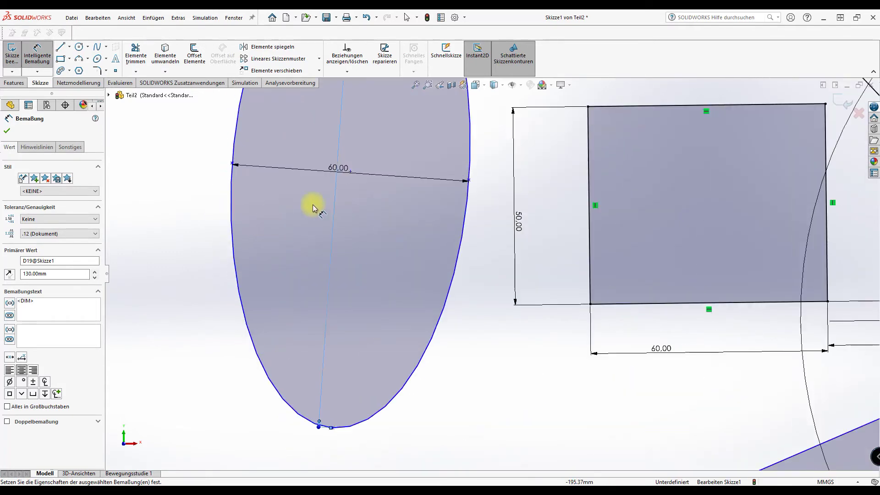
pyautogui.doubleClick(350, 172)
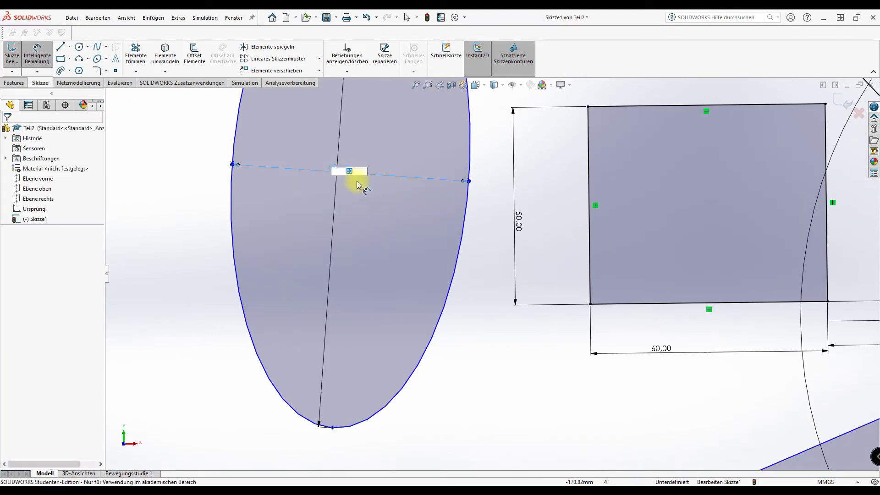
pyautogui.scroll(-2, 359, 186)
pyautogui.press('Escape')
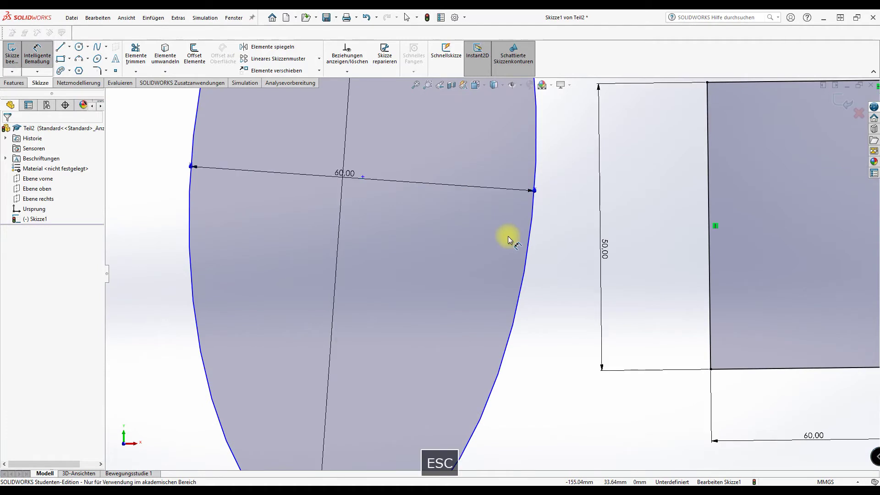
pyautogui.click(527, 247)
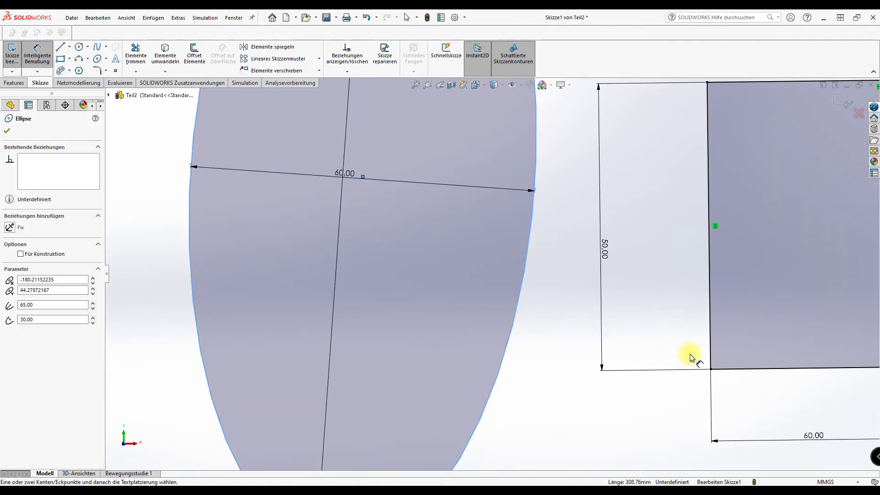
pyautogui.click(711, 370)
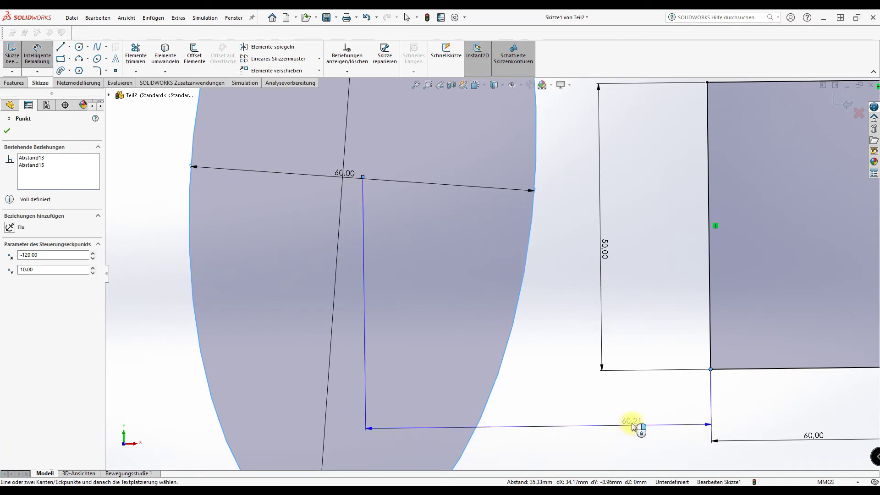
pyautogui.click(633, 422)
pyautogui.write('60')
pyautogui.press('Return')
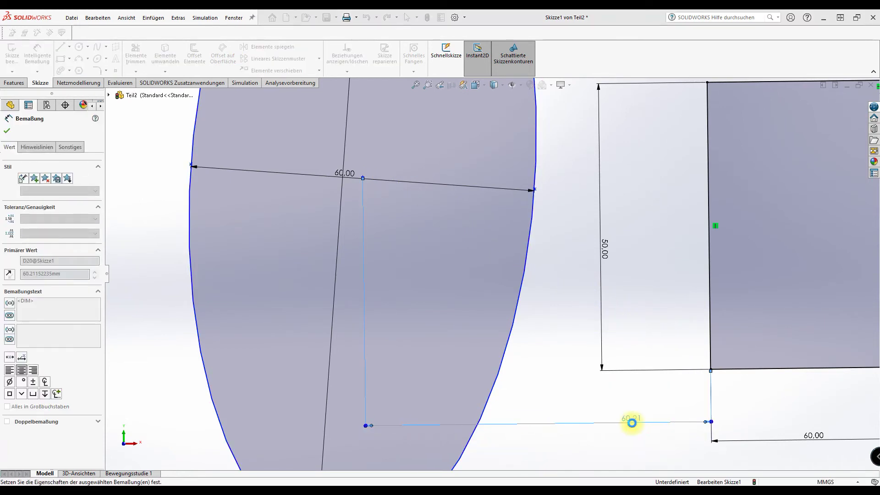
# Attempt a vertical ellipse dimension, then select the rectangle's bottom edge and the ellipse centre.
pyautogui.click(524, 289)
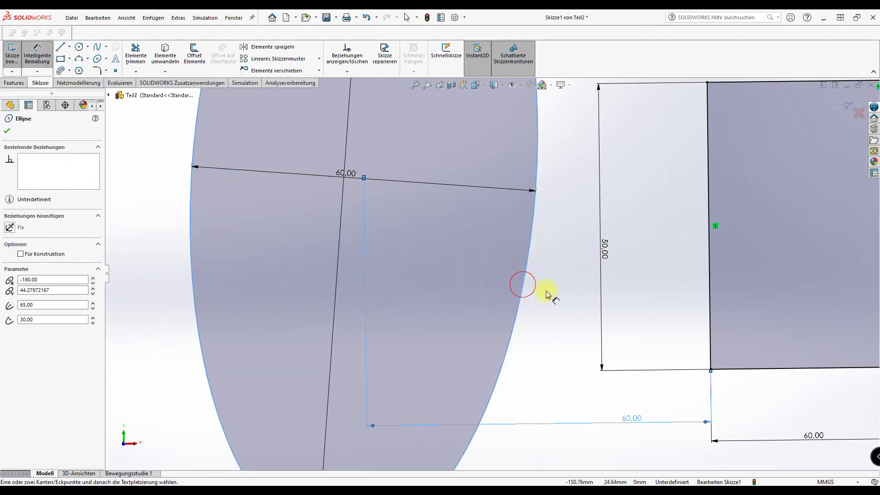
pyautogui.click(720, 372)
pyautogui.click(711, 354)
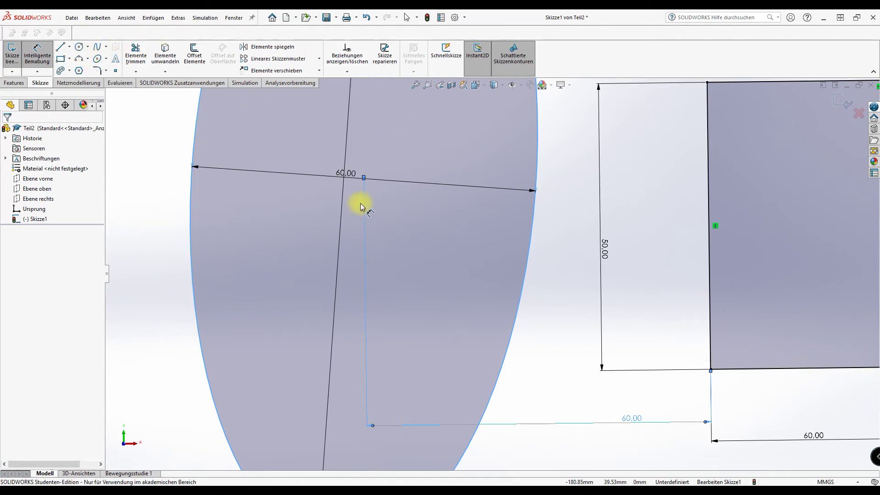
pyautogui.press('Escape')
pyautogui.click(37, 54)
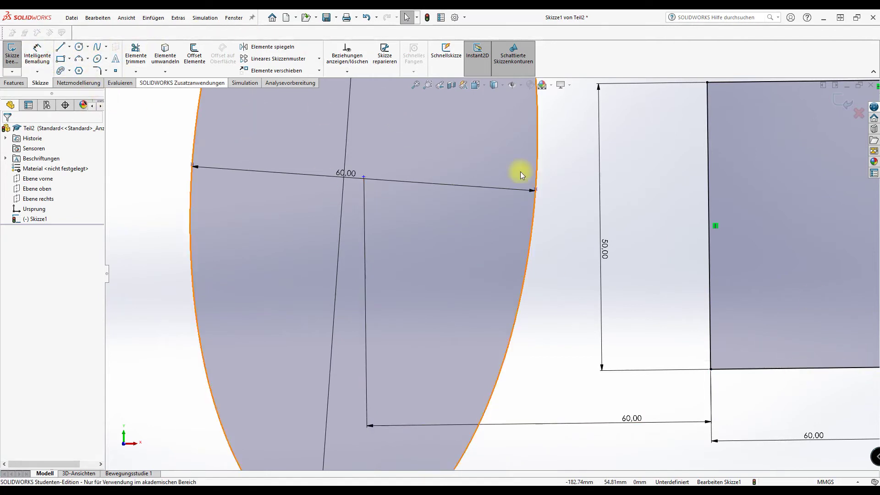
pyautogui.click(728, 369)
pyautogui.click(365, 177)
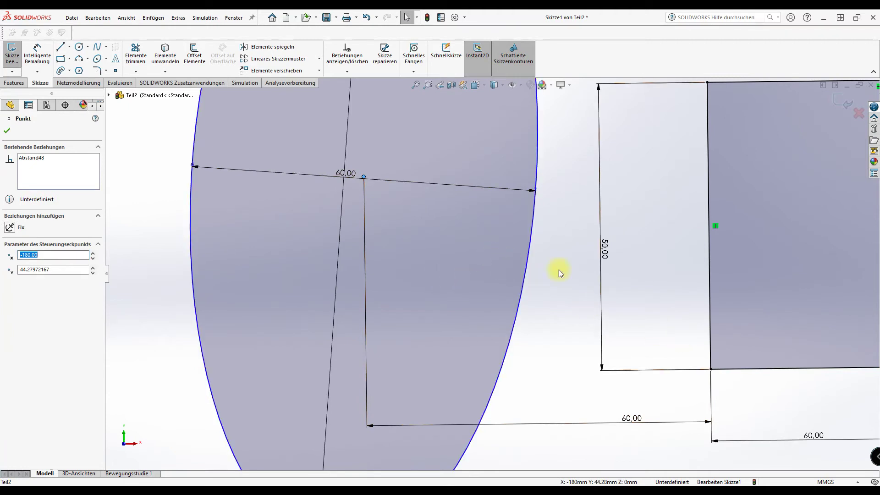
# Dimension the ellipse centre 35 mm vertically from the rectangle's bottom edge and check its status.
pyautogui.click(37, 48)
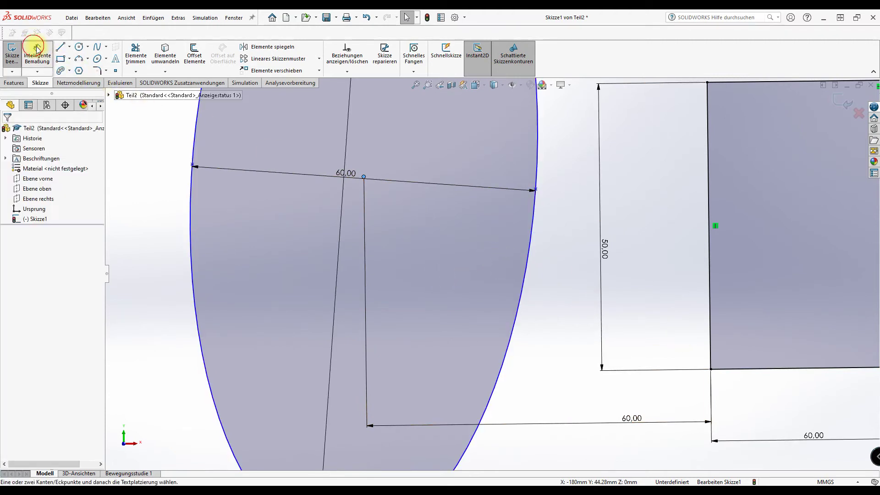
pyautogui.click(364, 177)
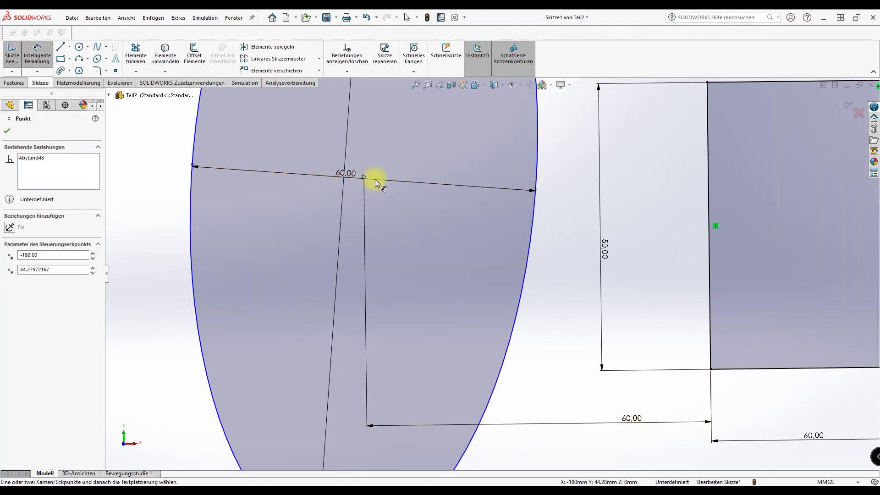
pyautogui.click(726, 370)
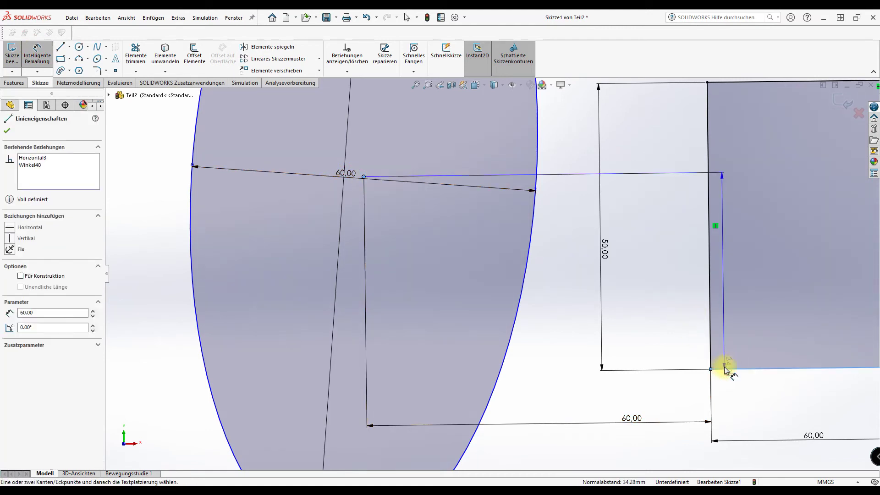
pyautogui.click(682, 318)
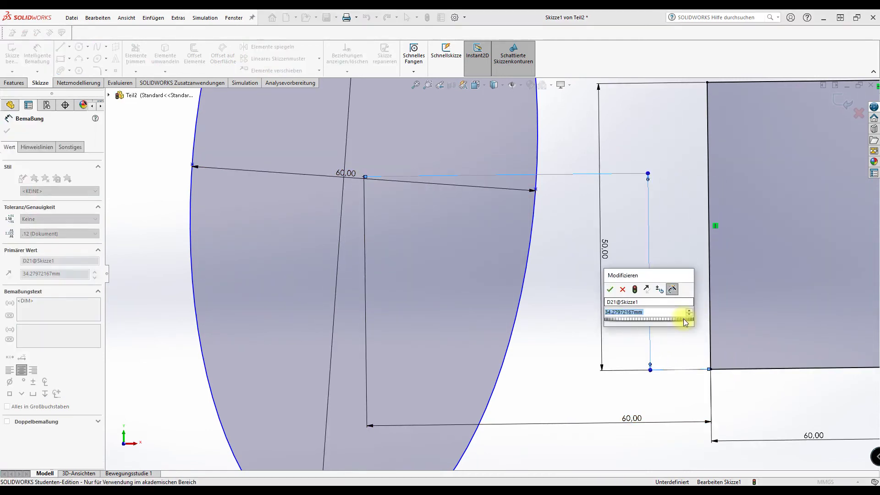
pyautogui.press('Escape')
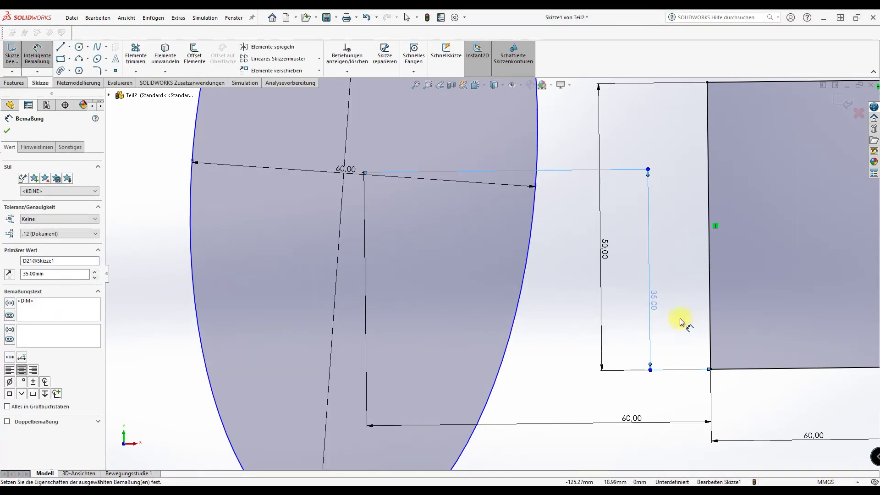
pyautogui.scroll(5, 554, 309)
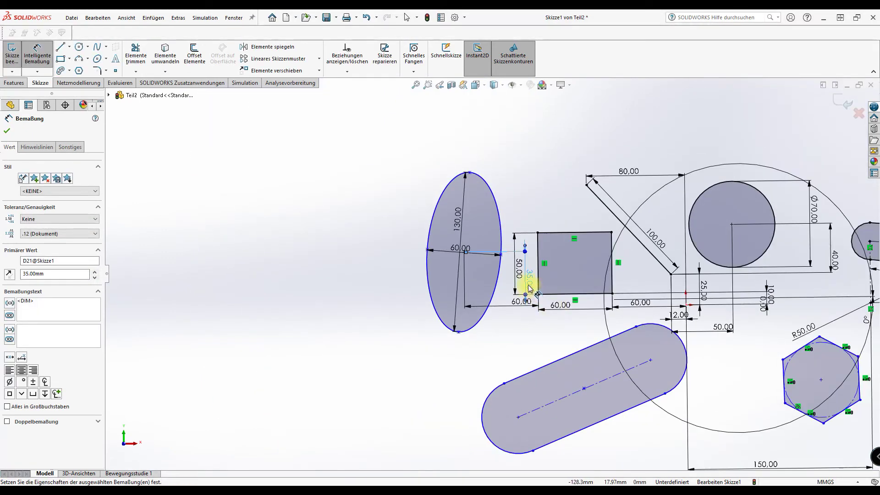
pyautogui.scroll(-3, 527, 286)
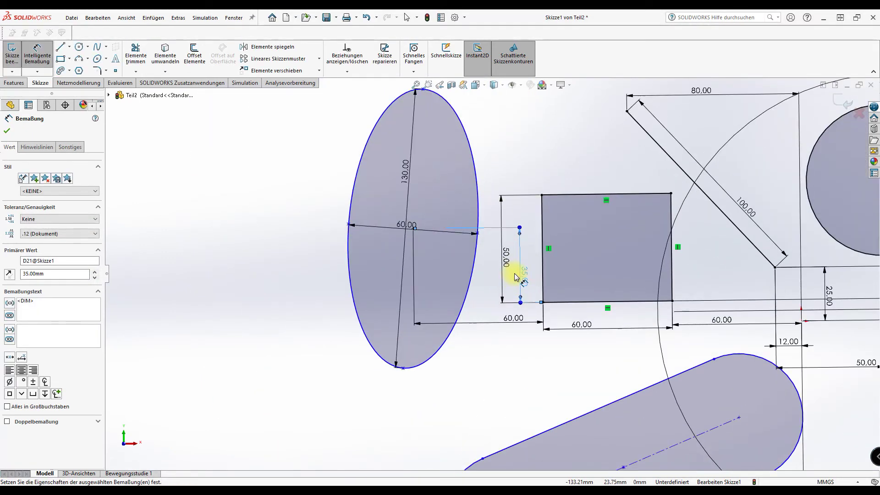
pyautogui.click(471, 156)
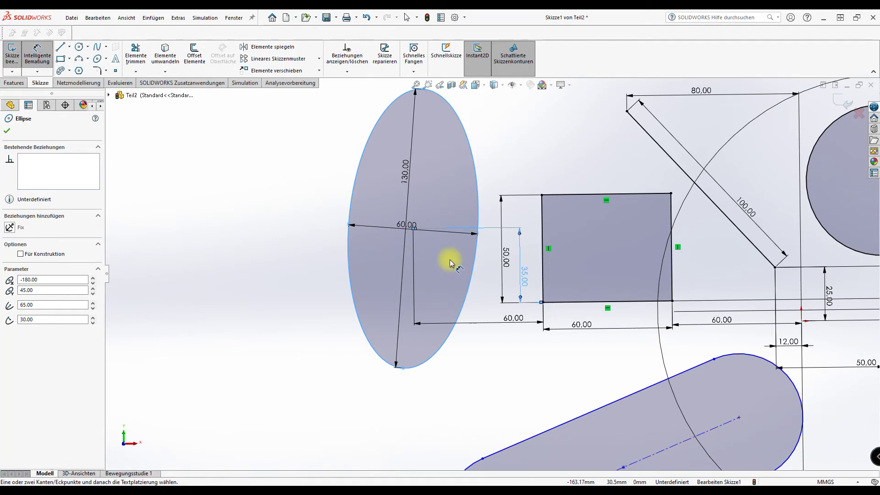
pyautogui.scroll(1, 451, 263)
pyautogui.scroll(4, 449, 257)
pyautogui.press('Escape')
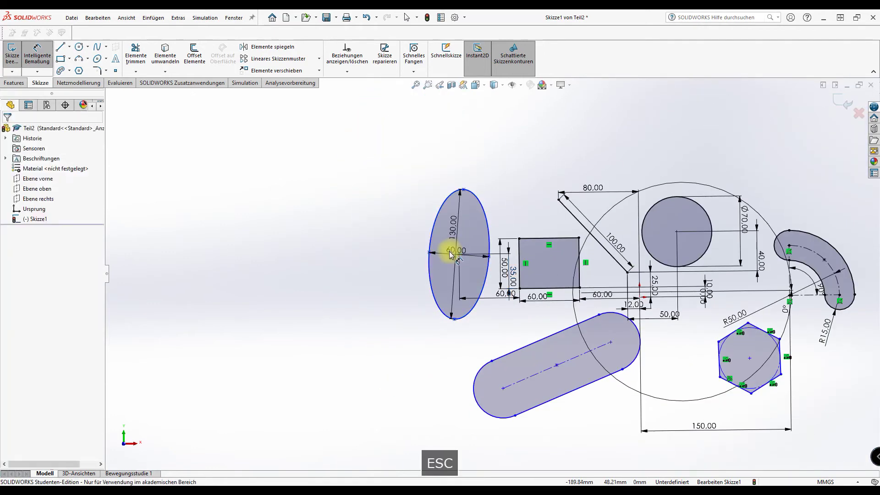
# Draw a construction centerline across the ellipse's width.
pyautogui.click(70, 46)
pyautogui.click(75, 77)
pyautogui.scroll(-5, 487, 240)
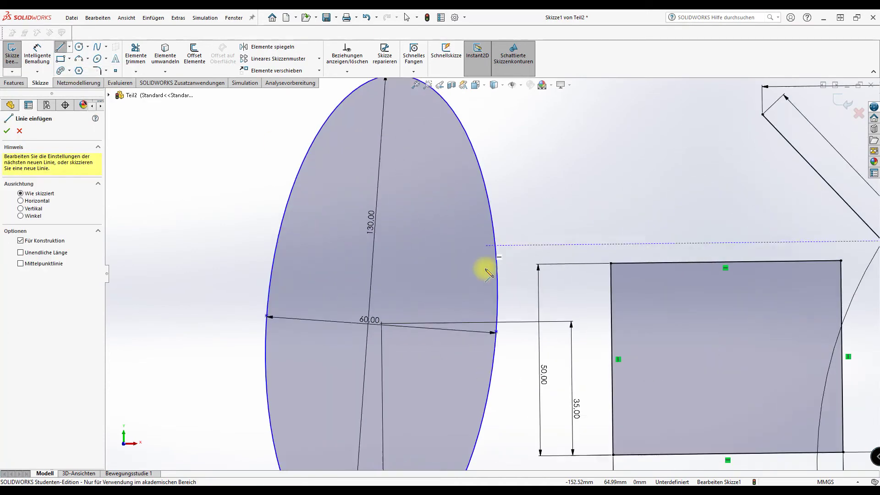
pyautogui.scroll(-1, 488, 272)
pyautogui.moveTo(498, 350); pyautogui.dragTo(224, 331)
pyautogui.click(222, 331)
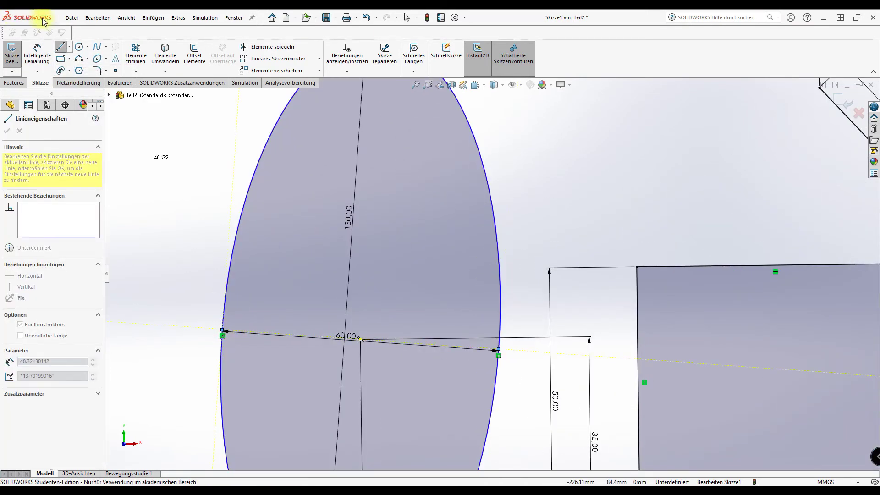
# Dimension the centerline at 5° to the rectangle's top edge.
pyautogui.click(37, 47)
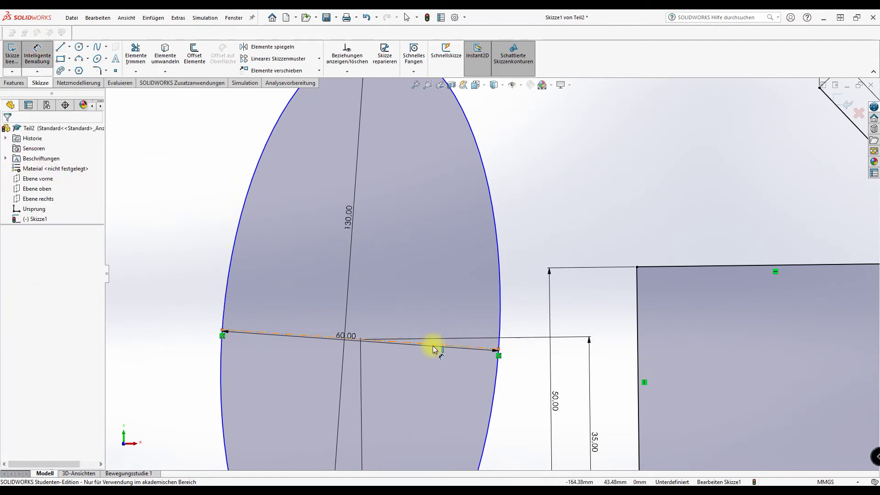
pyautogui.click(435, 349)
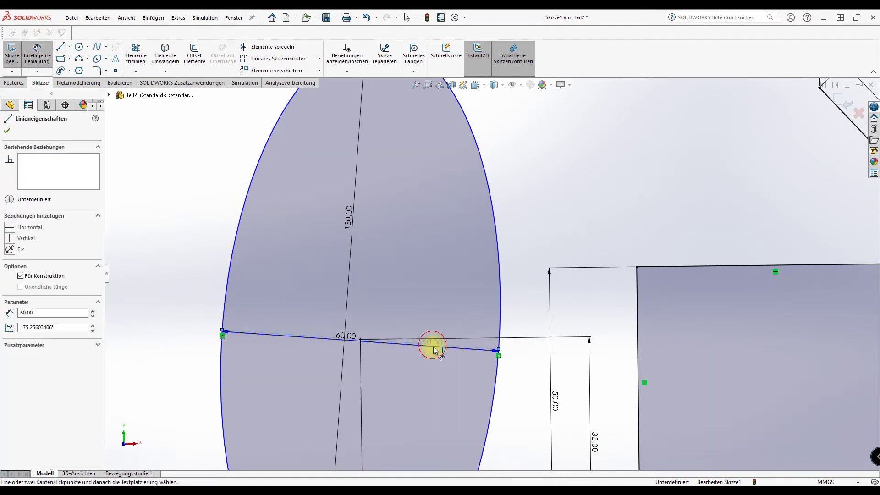
pyautogui.click(712, 268)
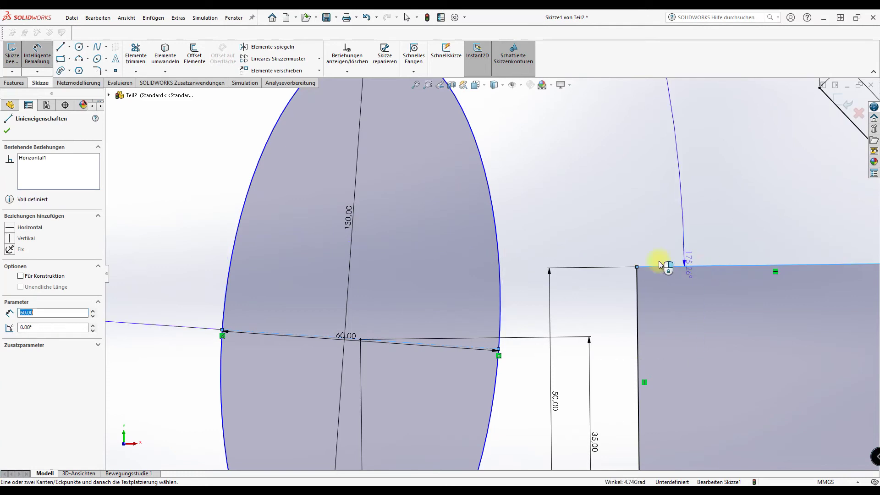
pyautogui.click(597, 311)
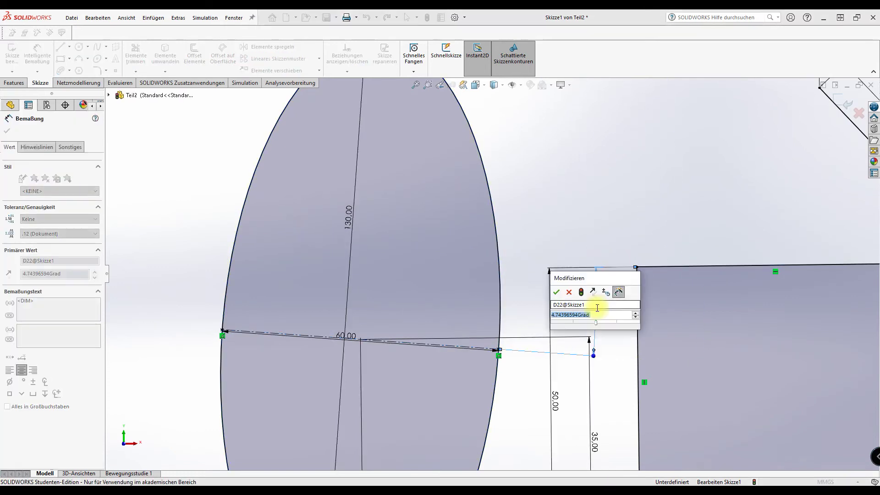
pyautogui.write('5')
pyautogui.press('Return')
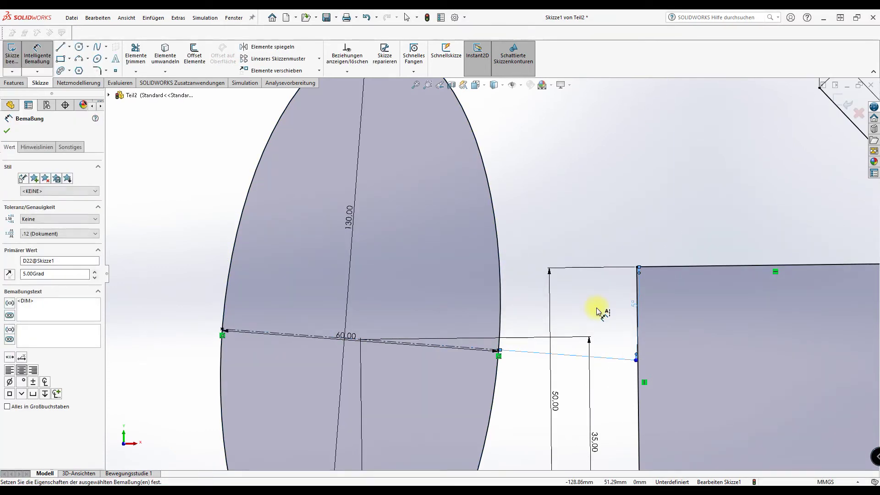
pyautogui.scroll(3, 509, 330)
pyautogui.scroll(3, 469, 327)
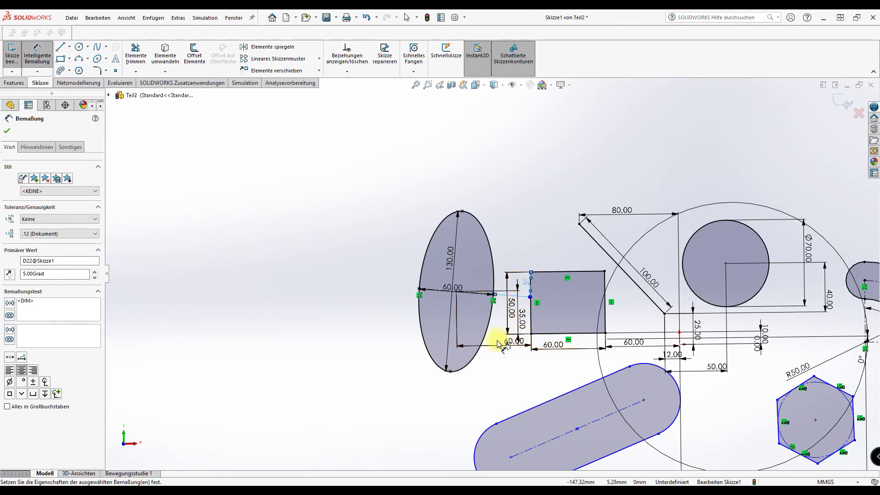
pyautogui.click(532, 293)
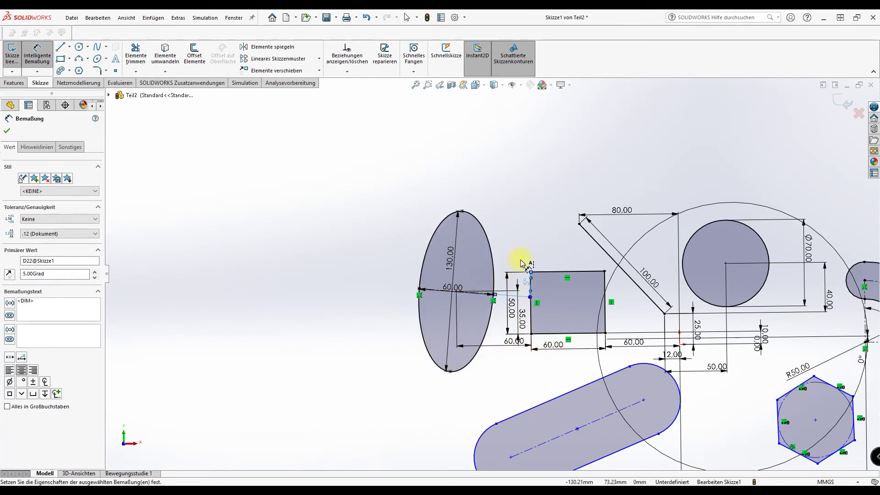
pyautogui.scroll(2, 642, 414)
pyautogui.scroll(1, 591, 387)
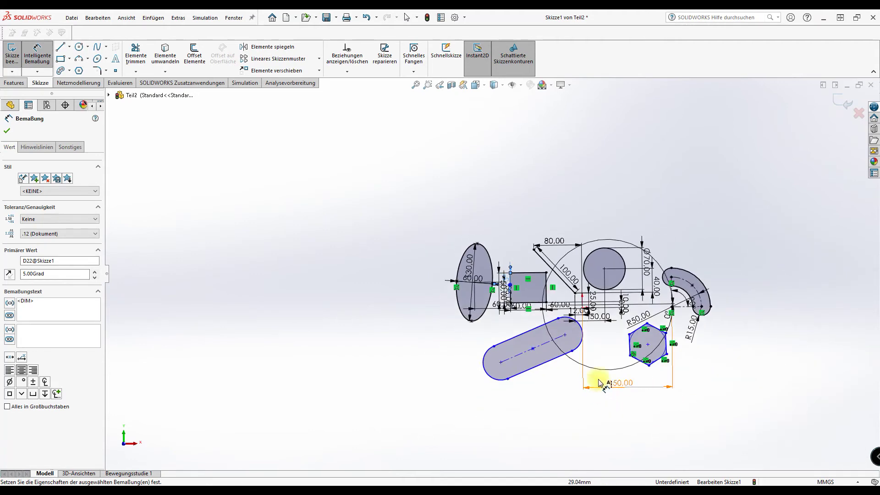
pyautogui.scroll(-2, 568, 358)
pyautogui.scroll(-1, 555, 342)
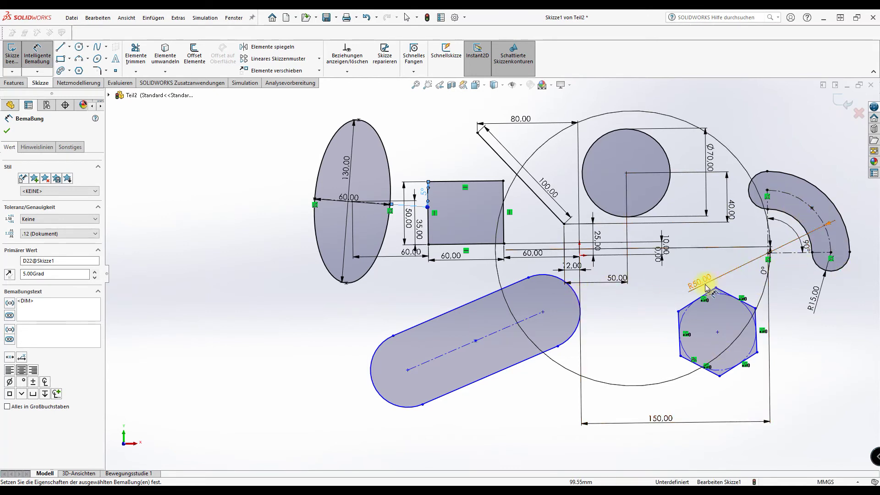
pyautogui.click(41, 54)
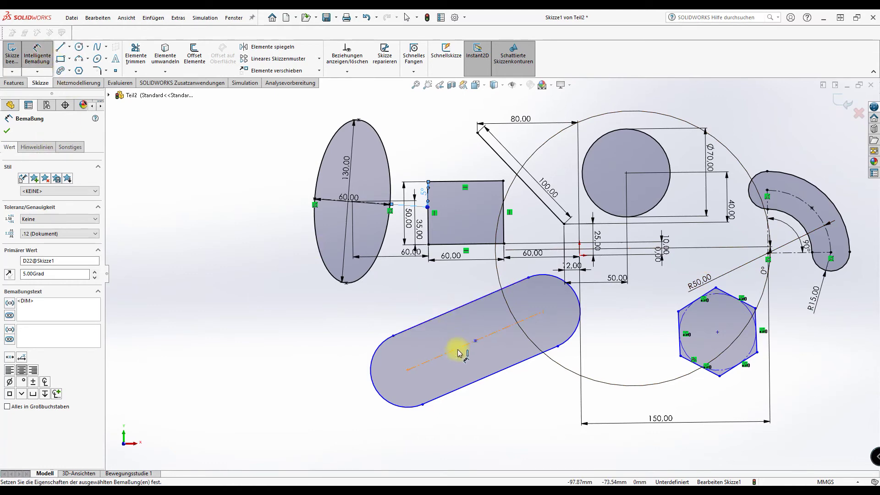
# Set the slot length to 100 mm and its end arc radius to 15 mm.
pyautogui.click(468, 364)
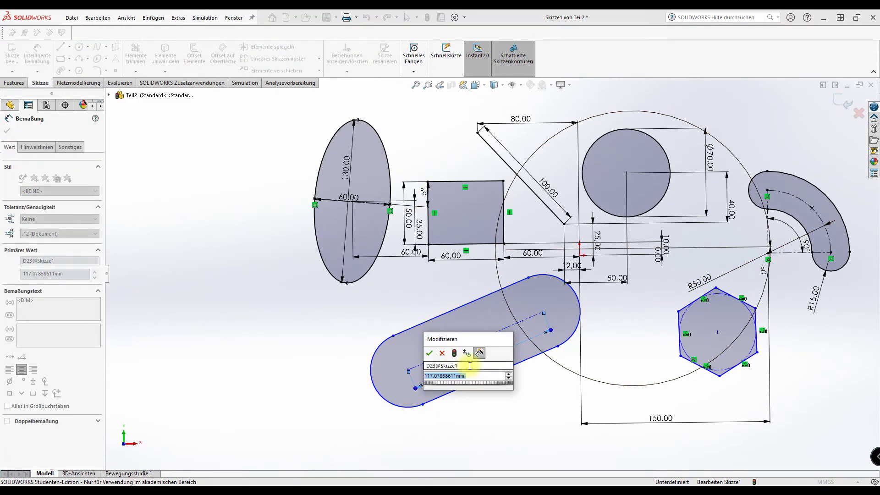
pyautogui.write('100')
pyautogui.press('Return')
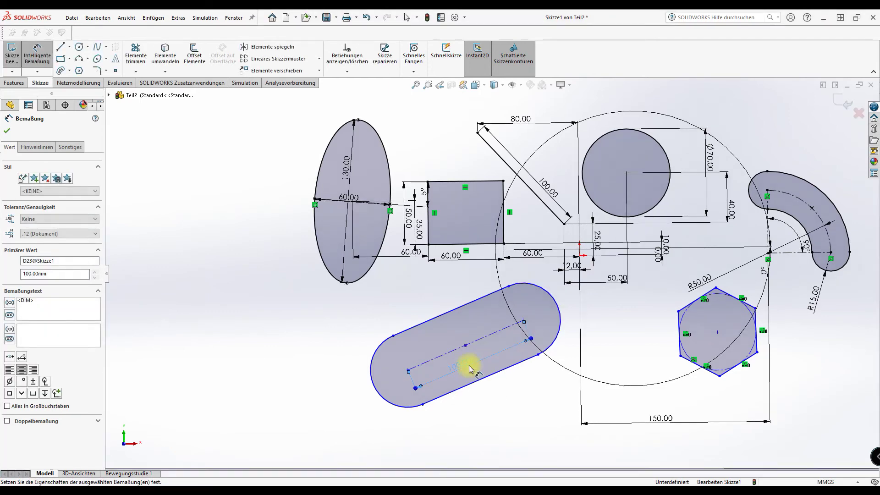
pyautogui.click(544, 296)
pyautogui.click(567, 308)
pyautogui.write('15')
pyautogui.press('Return')
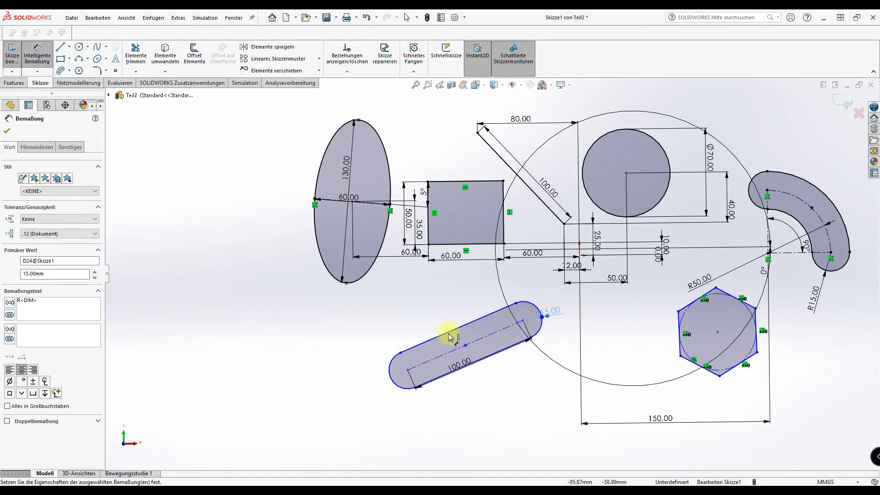
# Angle the slot's centre line 25° from the rectangle's bottom edge.
pyautogui.click(473, 340)
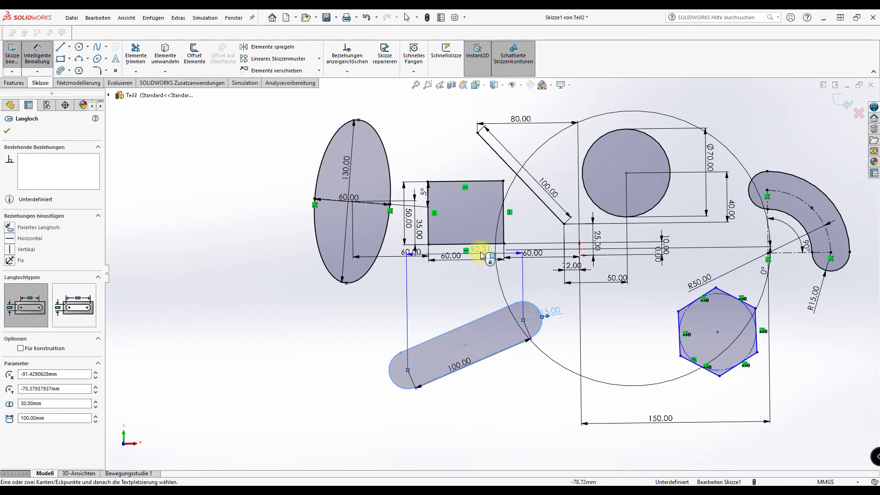
pyautogui.click(479, 247)
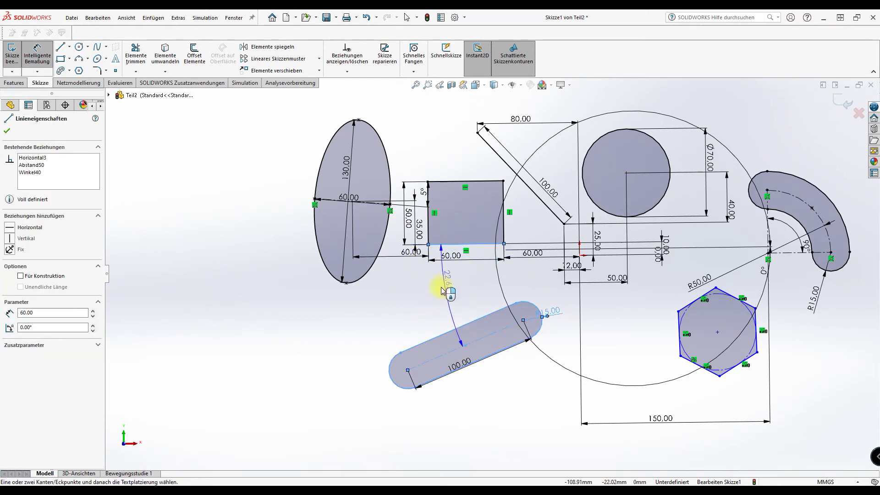
pyautogui.click(493, 311)
pyautogui.write('25')
pyautogui.press('Return')
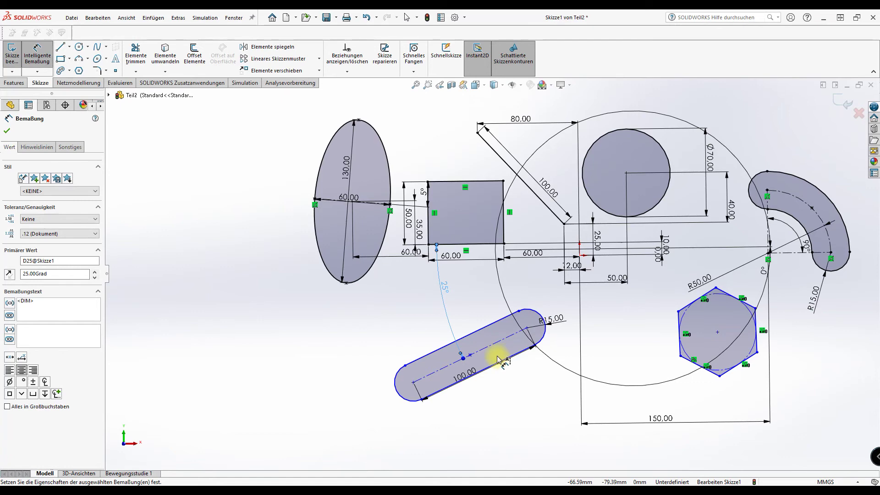
pyautogui.scroll(-2, 532, 318)
pyautogui.scroll(-2, 532, 318)
pyautogui.scroll(-4, 537, 308)
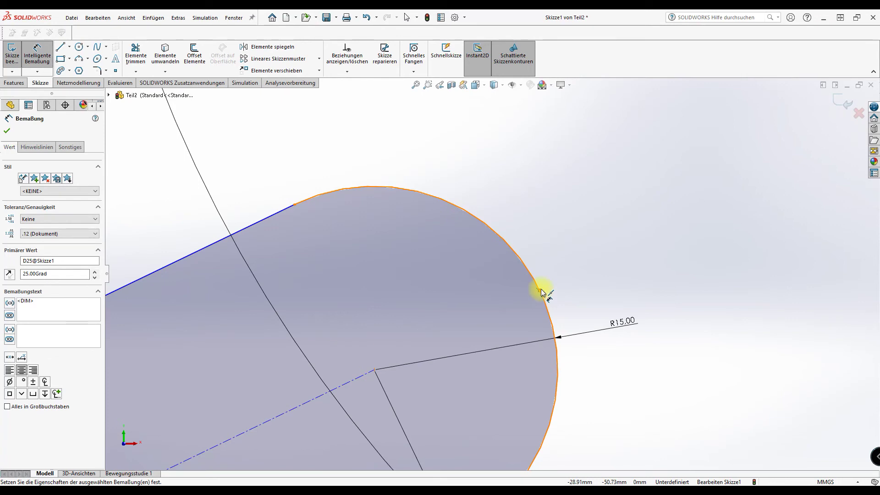
pyautogui.click(541, 292)
# Dimension the slot's end arc 40 mm horizontally from the origin.
pyautogui.scroll(5, 591, 259)
pyautogui.scroll(3, 573, 259)
pyautogui.scroll(-5, 573, 260)
pyautogui.press('f')
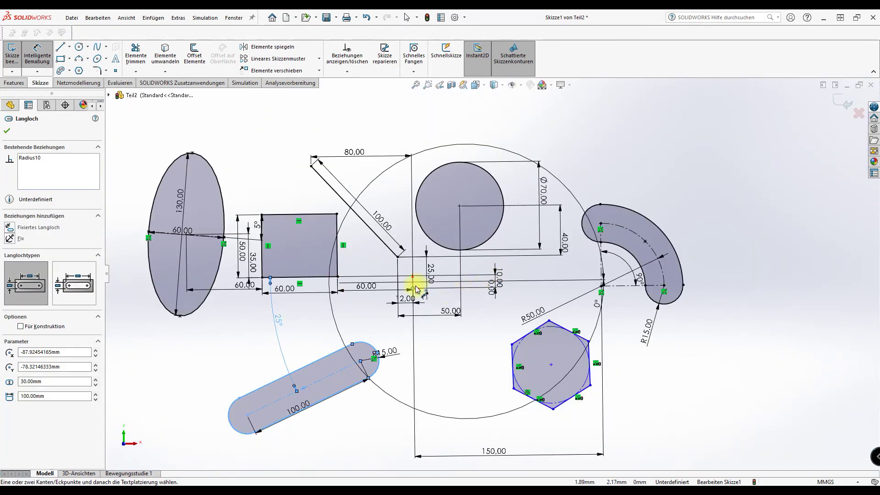
pyautogui.scroll(-1, 417, 288)
pyautogui.scroll(-2, 418, 288)
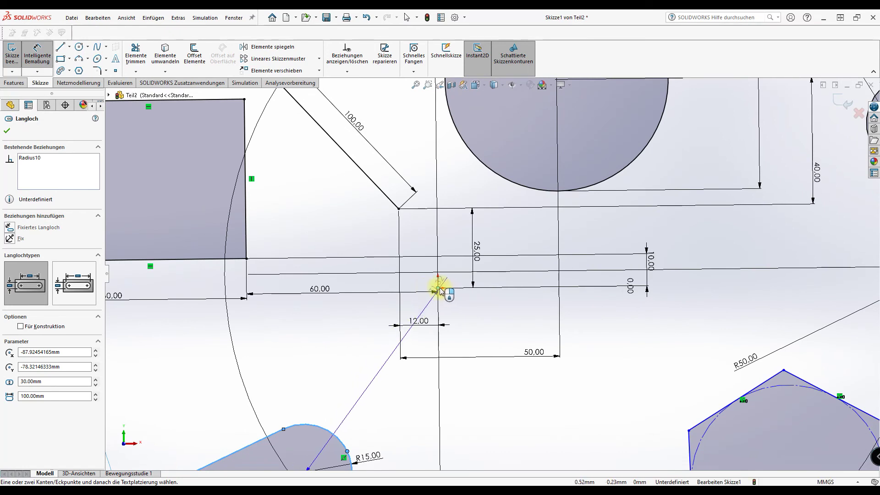
pyautogui.click(439, 289)
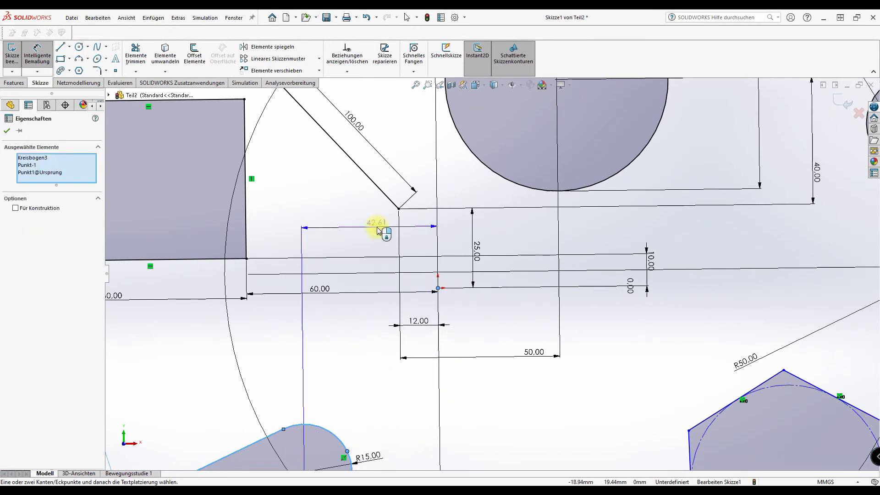
pyautogui.click(378, 231)
pyautogui.write('40')
pyautogui.press('Return')
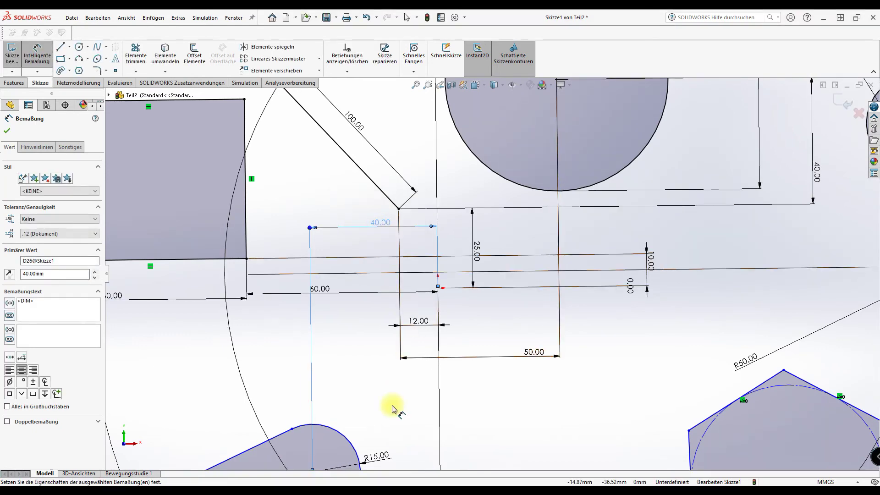
# Dimension the slot's arc centre 50 mm vertically from the origin.
pyautogui.scroll(3, 393, 408)
pyautogui.scroll(-1, 422, 334)
pyautogui.scroll(-2, 419, 349)
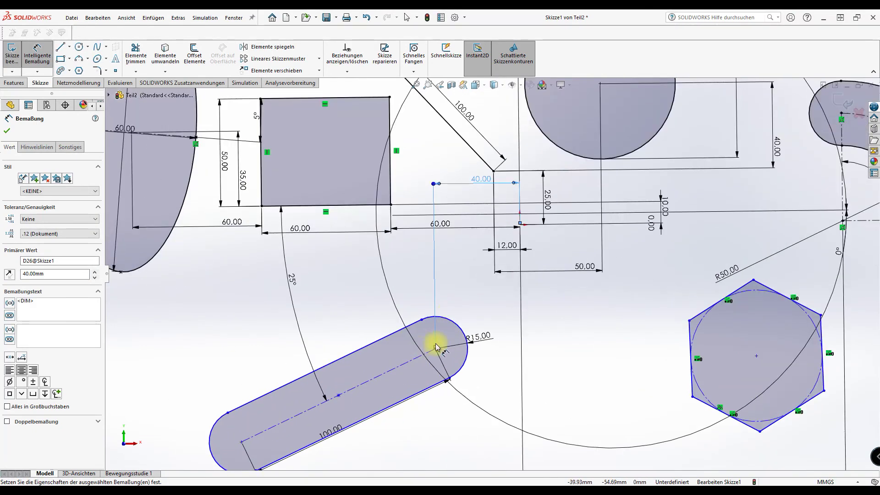
pyautogui.click(435, 348)
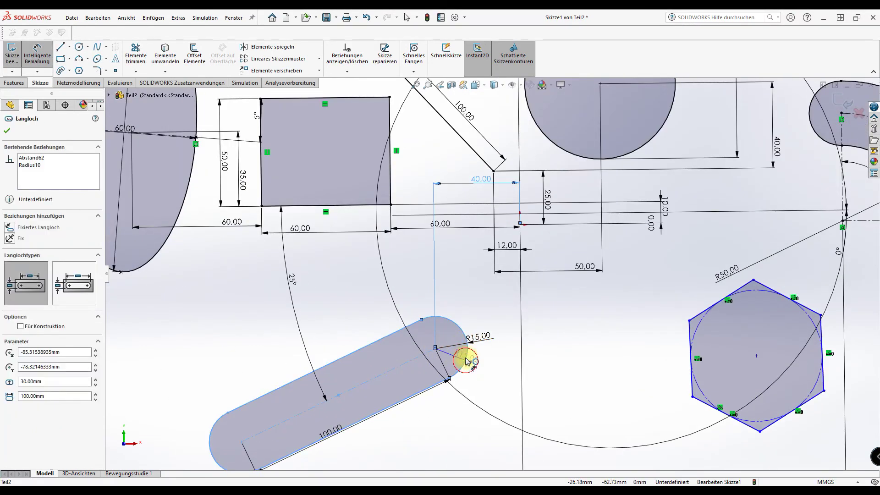
pyautogui.click(520, 223)
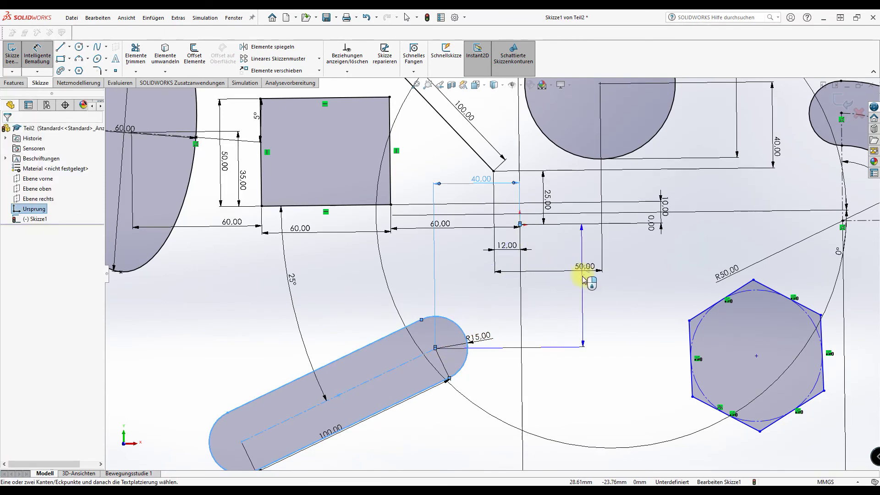
pyautogui.click(619, 306)
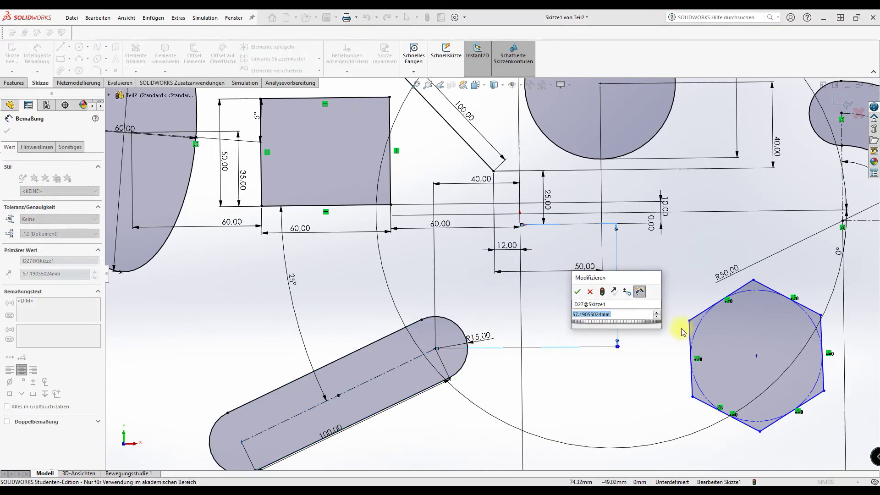
pyautogui.write('5')
pyautogui.press('Return')
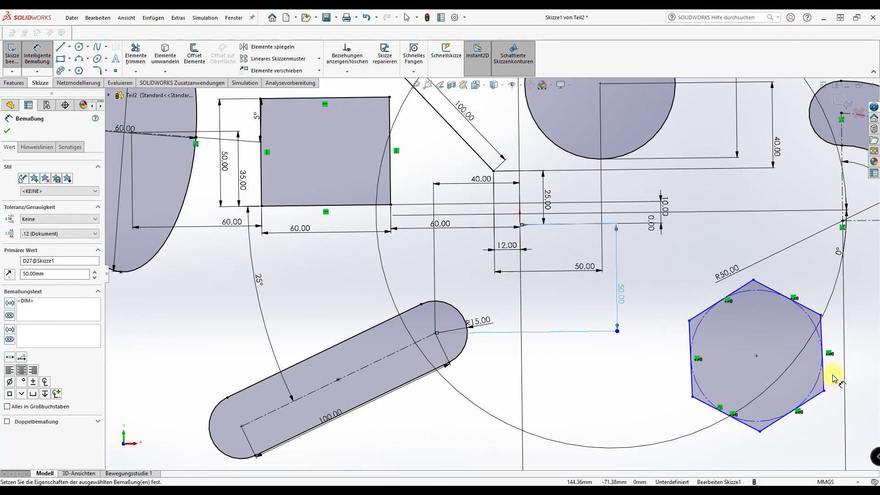
pyautogui.scroll(-3, 835, 378)
pyautogui.scroll(2, 834, 378)
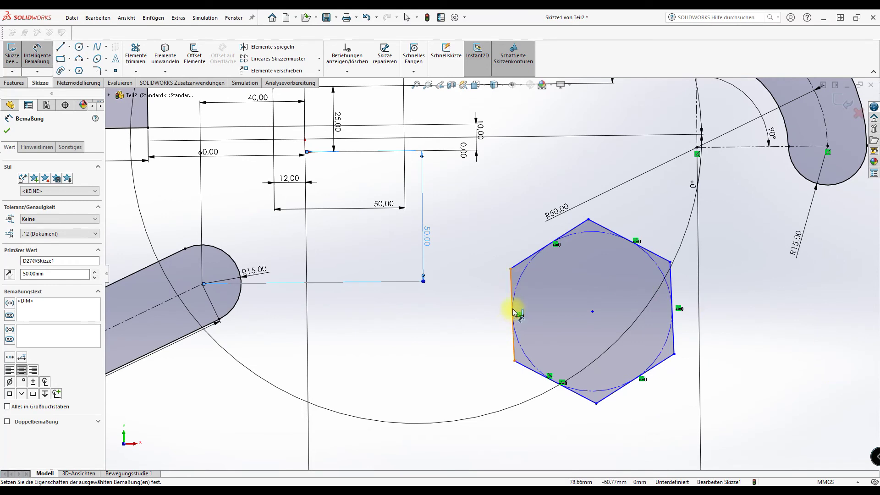
# Dimension the hexagon 60 mm across its left and right flats.
pyautogui.click(514, 311)
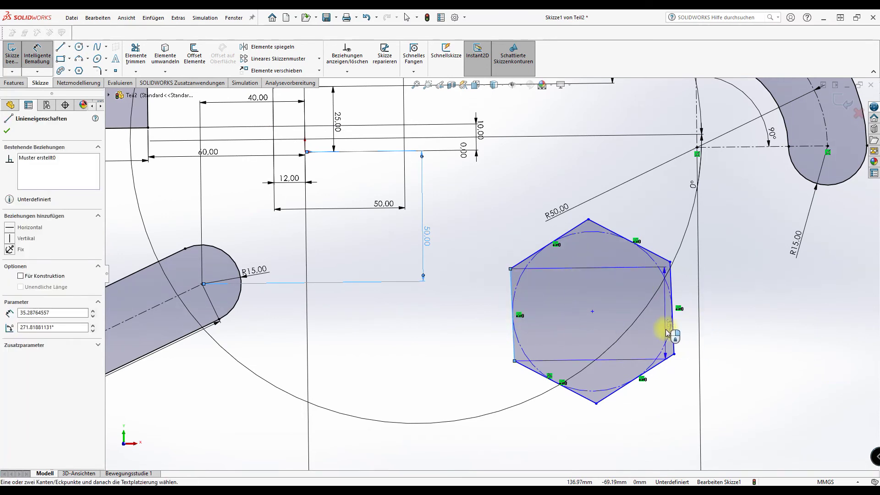
pyautogui.click(674, 338)
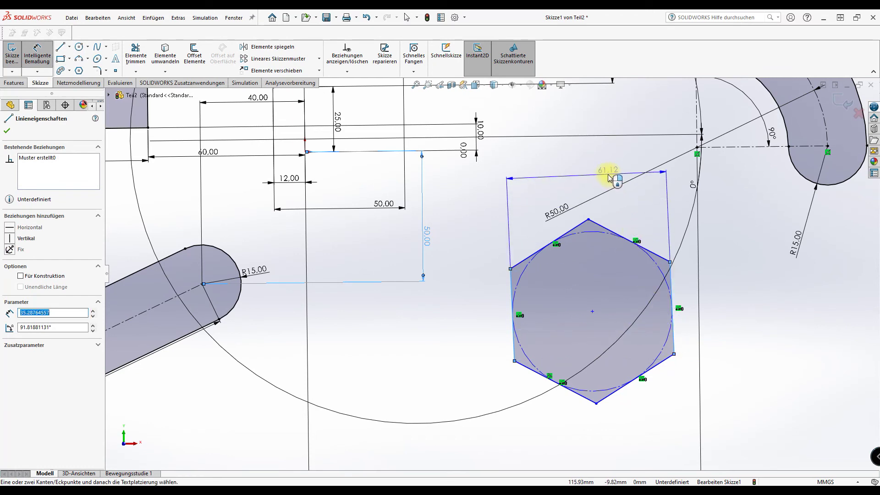
pyautogui.click(609, 178)
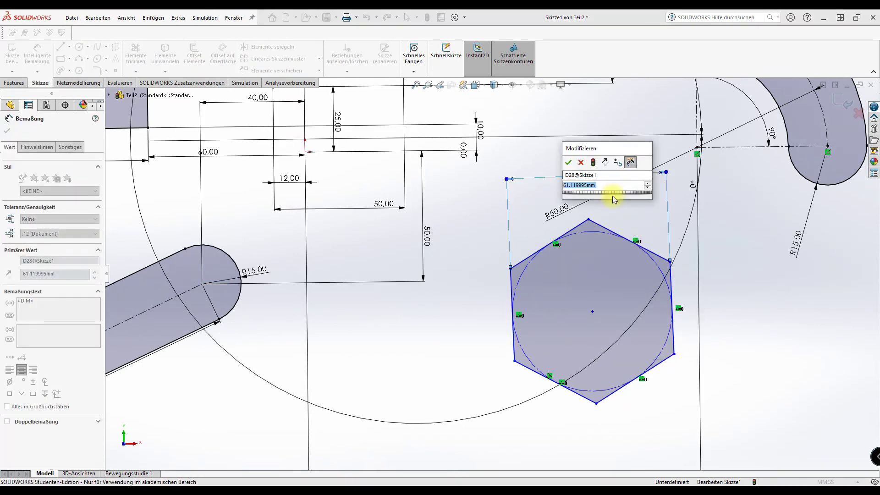
pyautogui.write('60')
pyautogui.press('Return')
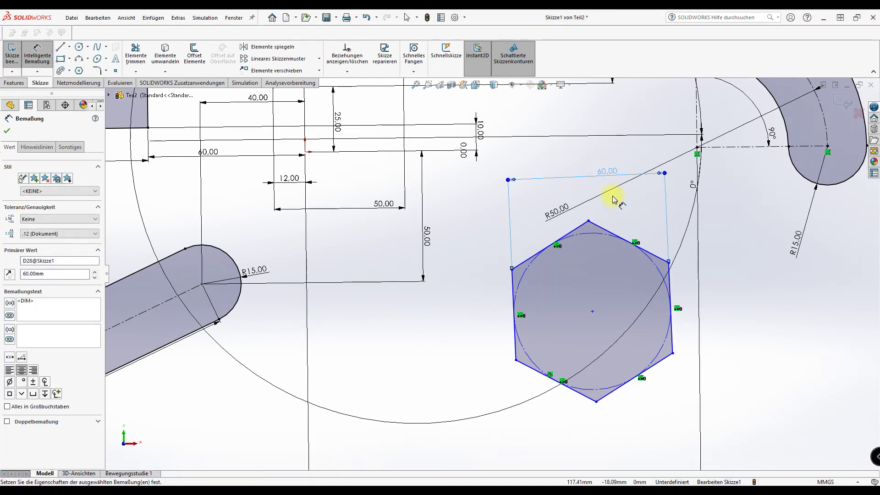
# Angle the hexagon's left edge 2° to the rectangle's right edge.
pyautogui.click(515, 293)
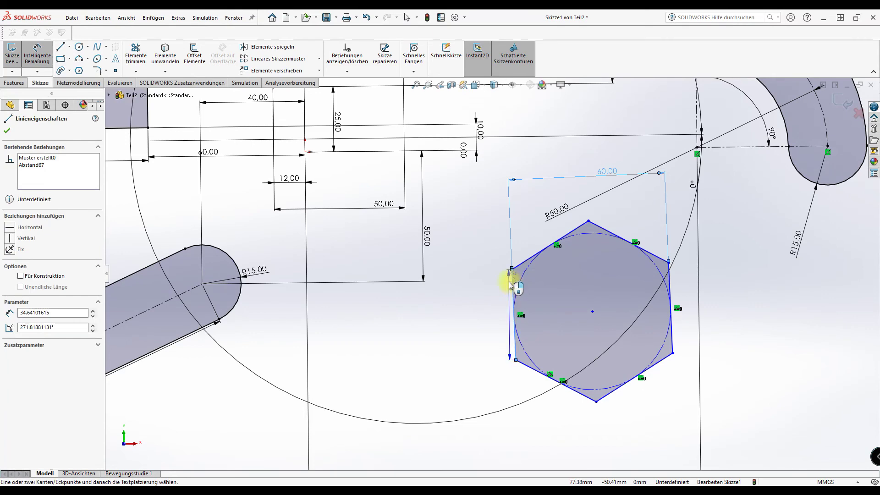
pyautogui.scroll(5, 508, 282)
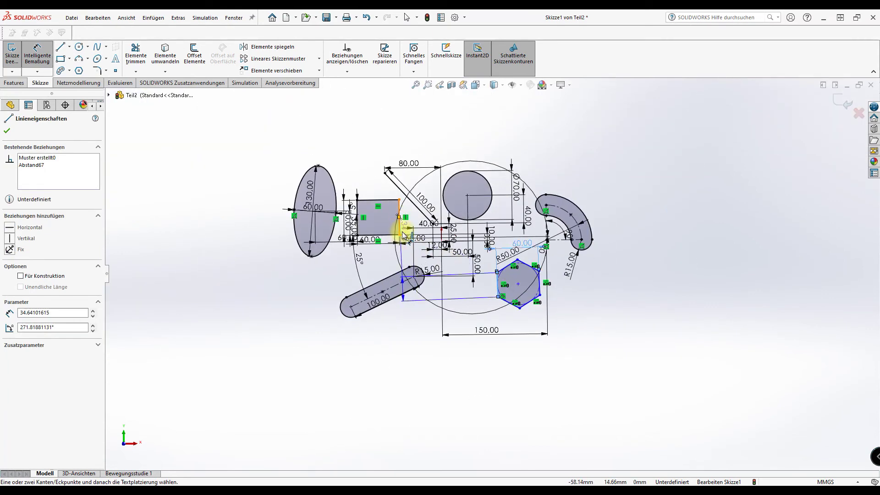
pyautogui.click(399, 229)
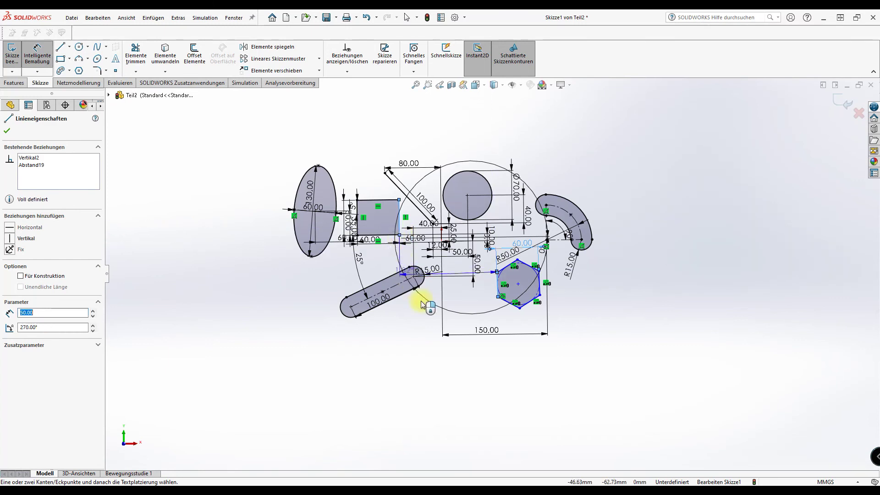
pyautogui.click(486, 385)
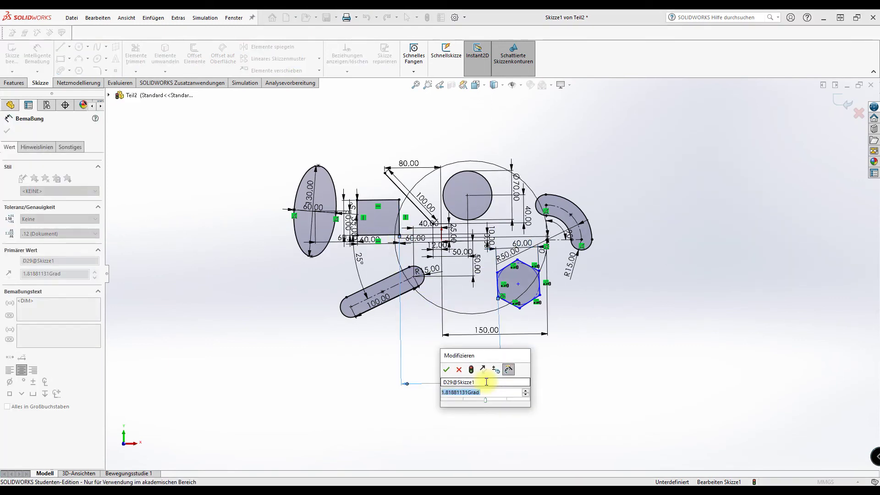
pyautogui.write('2')
pyautogui.press('Return')
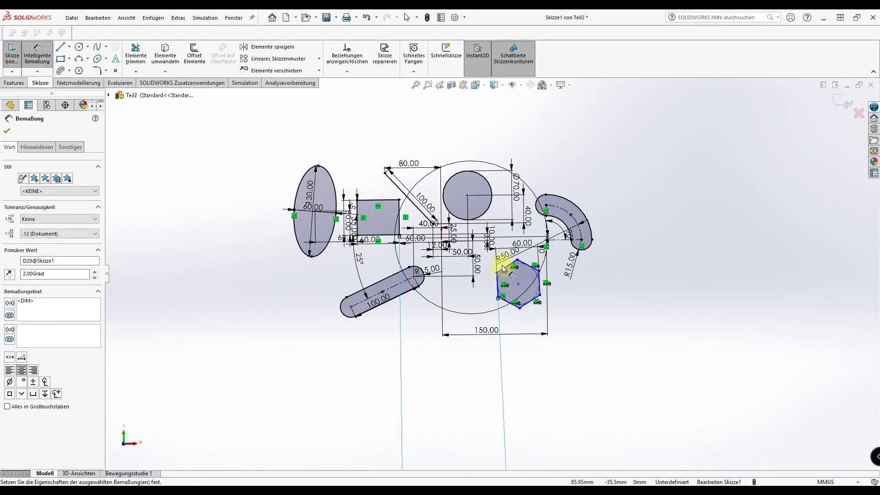
pyautogui.scroll(-2, 503, 268)
pyautogui.scroll(-2, 523, 284)
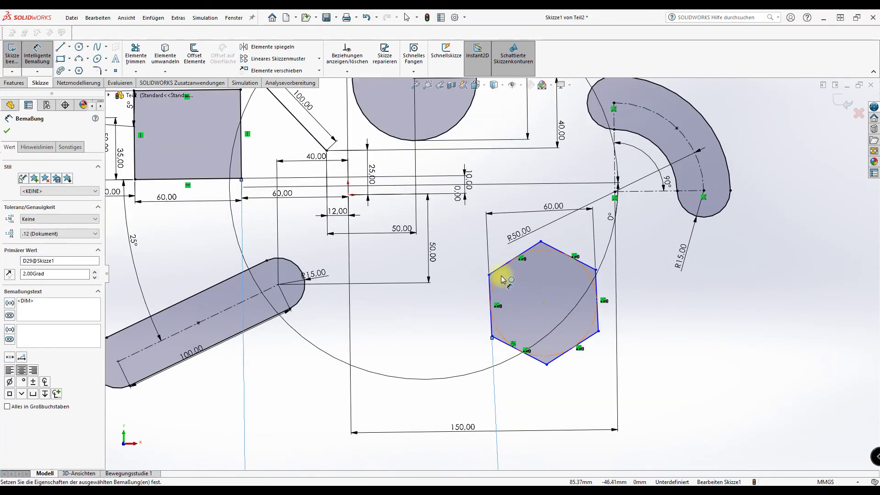
# Dimension the hexagon centre 110 mm horizontally from the origin.
pyautogui.moveTo(500, 279); pyautogui.dragTo(357, 200)
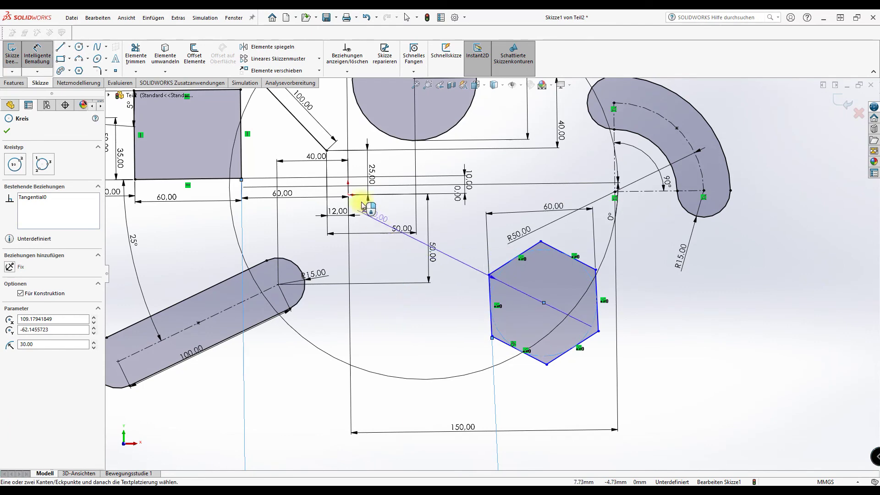
pyautogui.click(349, 197)
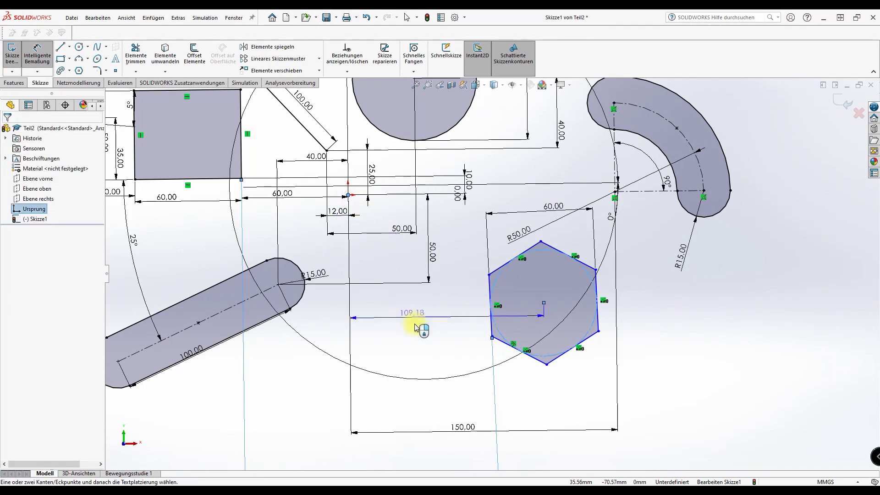
pyautogui.click(424, 335)
pyautogui.write('1')
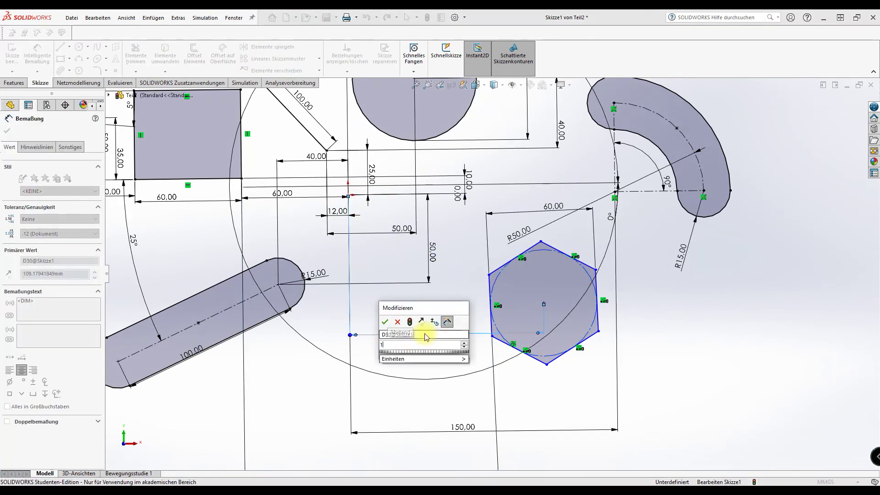
pyautogui.press('Return')
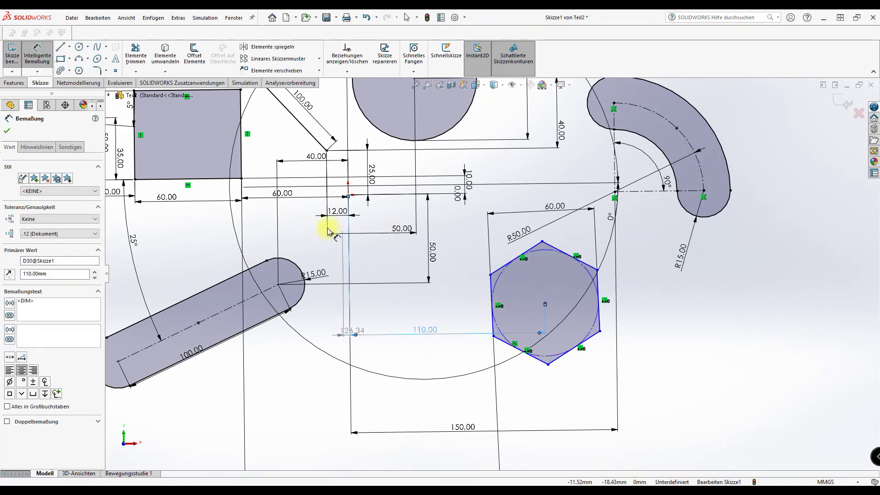
pyautogui.press('Escape')
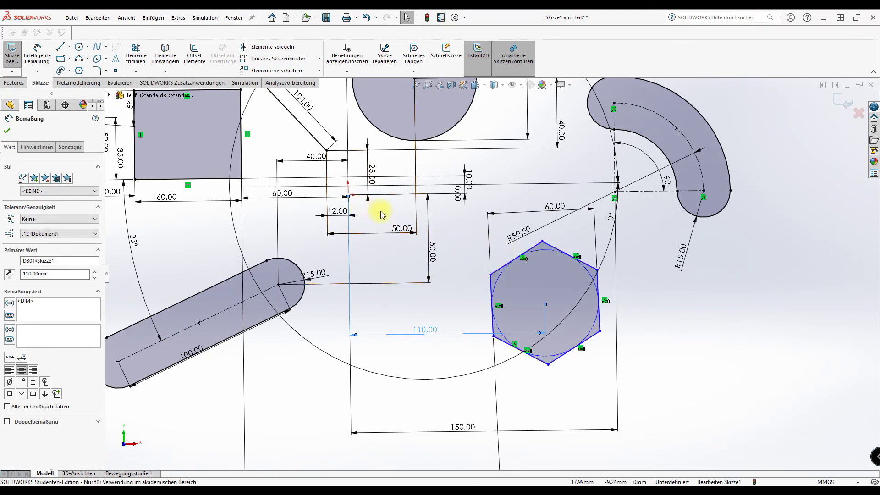
pyautogui.press('Escape')
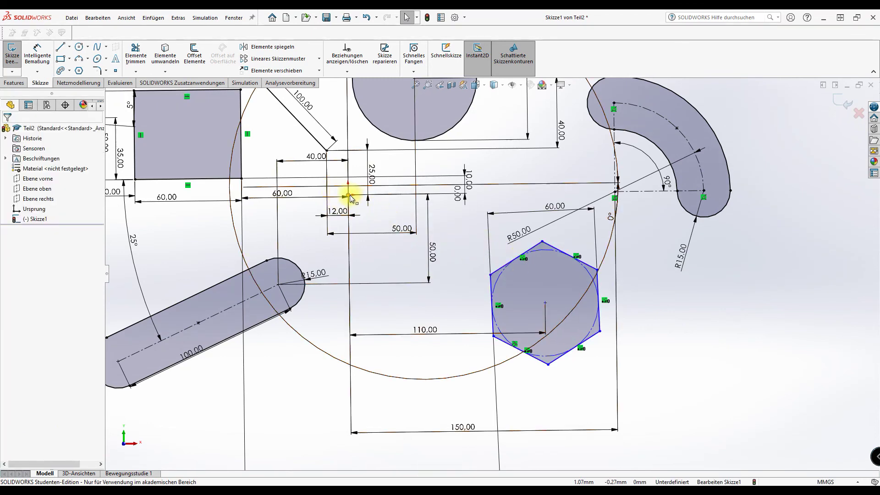
# Dimension the hexagon centre 70 mm vertically from the origin, fully defining the sketch.
pyautogui.click(348, 195)
pyautogui.click(545, 303)
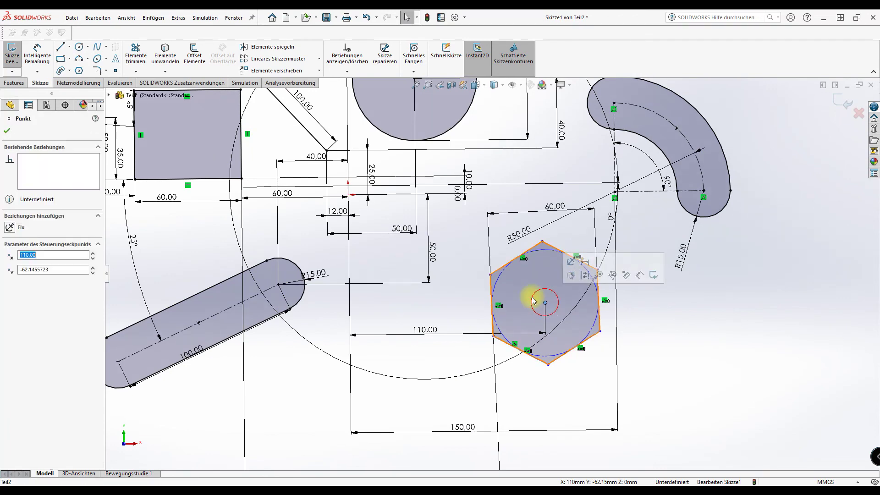
pyautogui.click(39, 64)
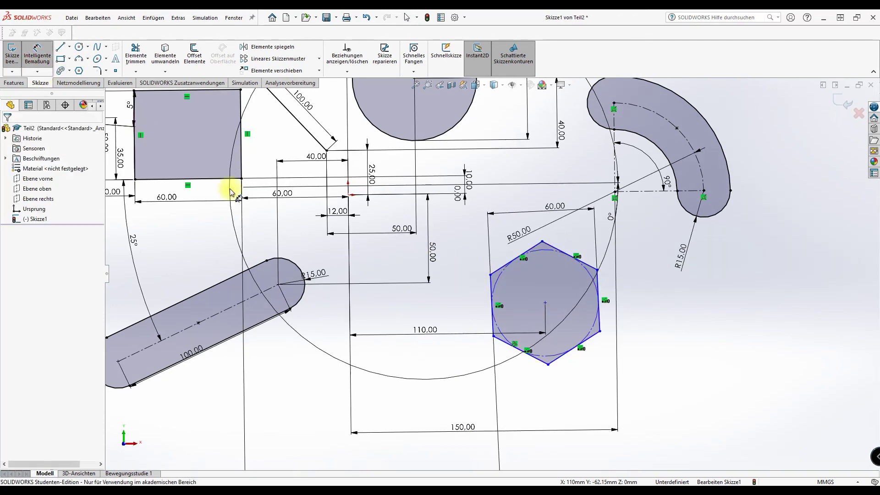
pyautogui.click(348, 195)
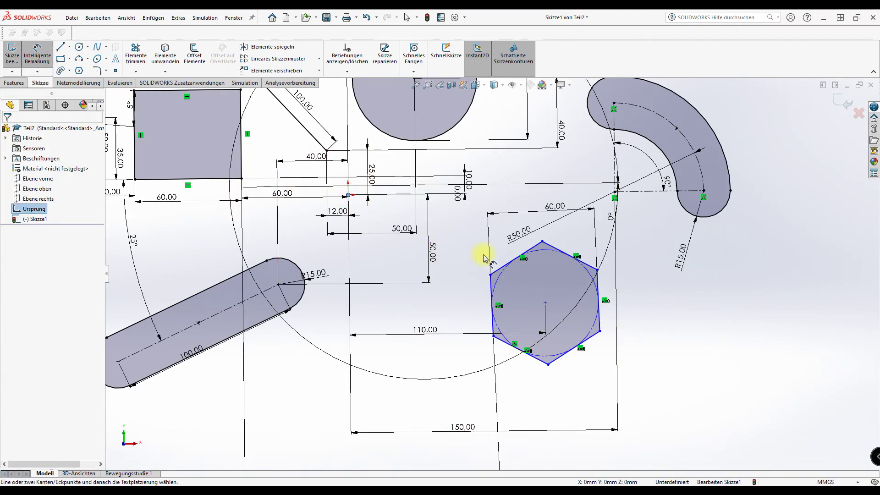
pyautogui.click(545, 303)
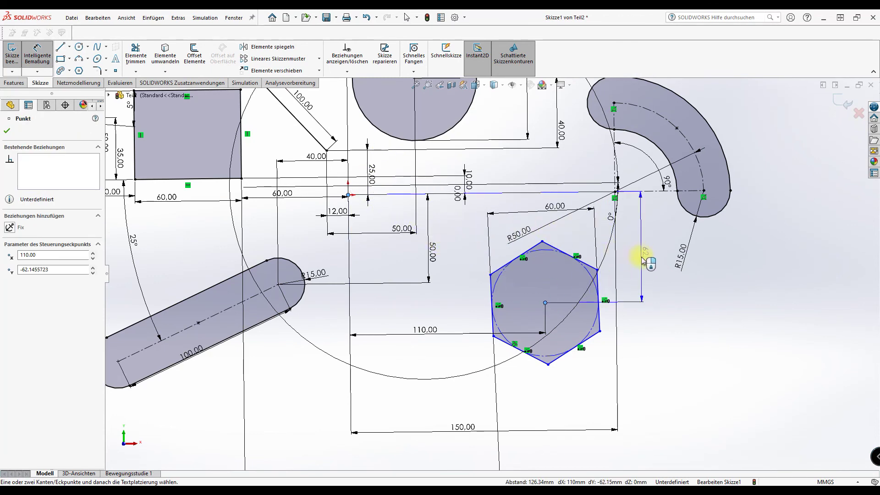
pyautogui.click(640, 261)
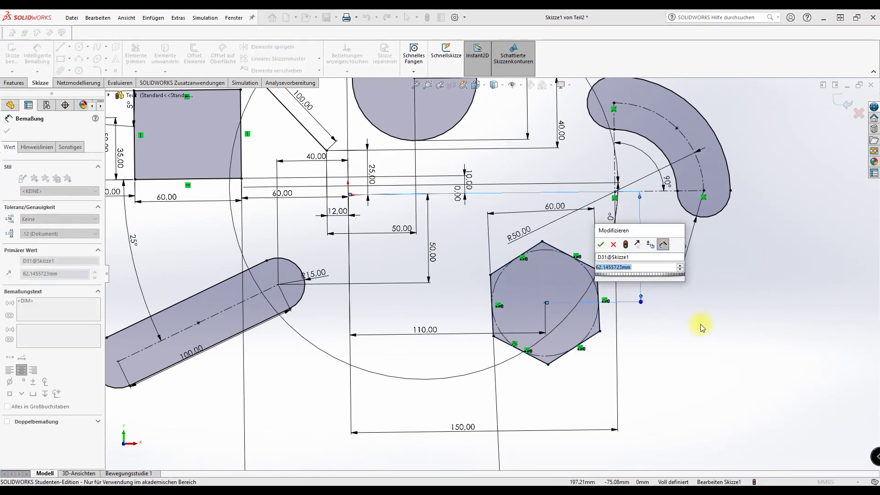
pyautogui.write('70')
pyautogui.press('Return')
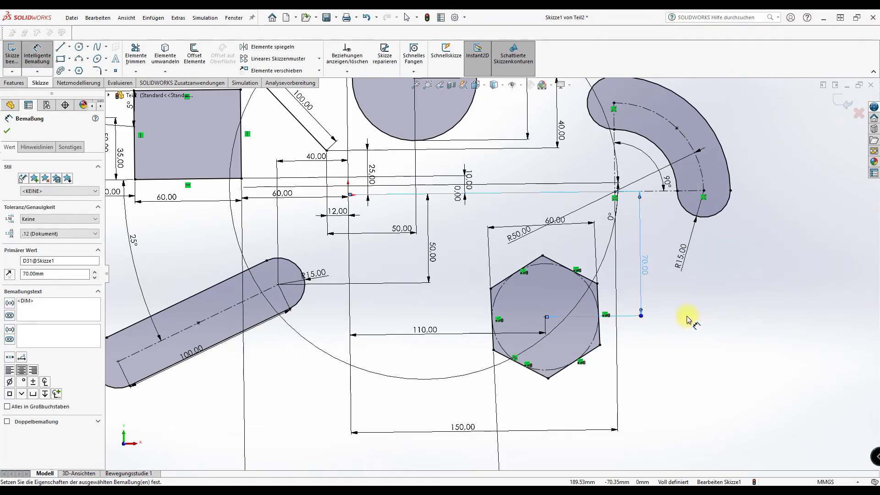
pyautogui.press('f')
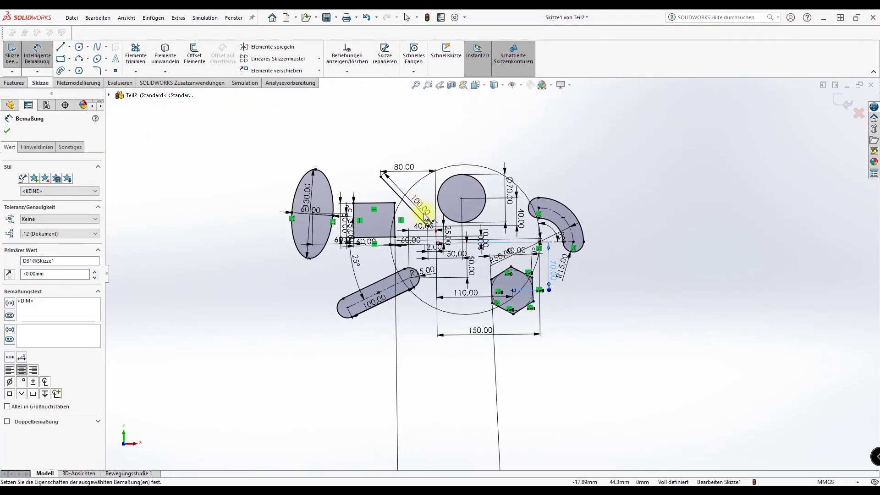